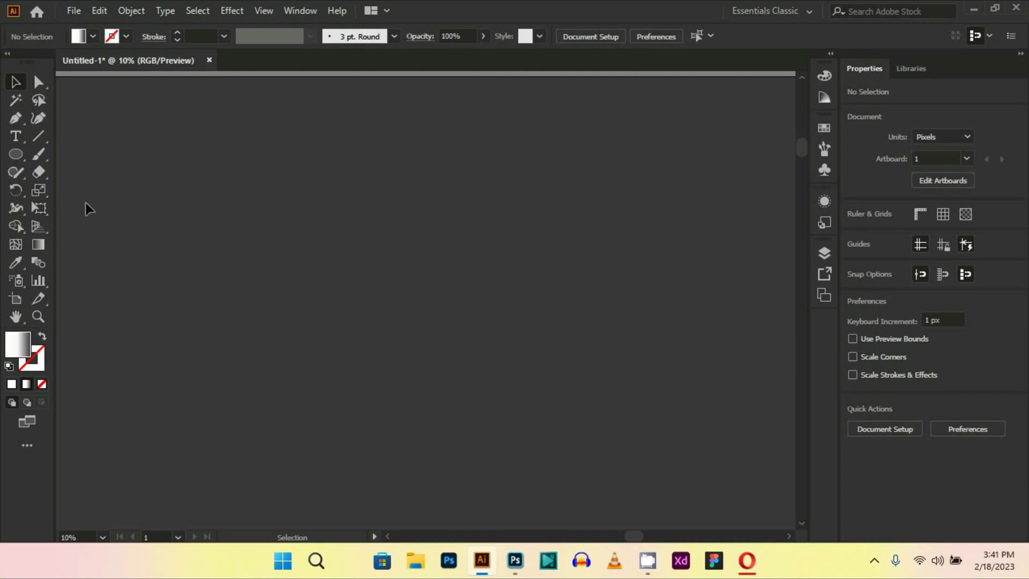
- Draw a circle about 583 px in diameter on the empty canvas and give it a gradient fill
{"action": "left_click", "coordinate": [17, 155]}
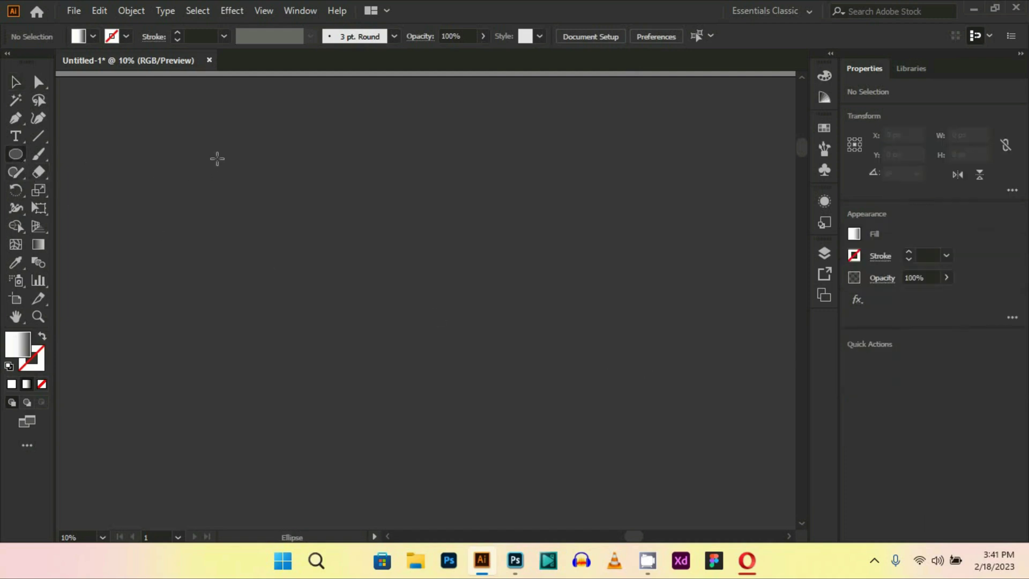
{"action": "left_click_drag", "start_coordinate": [217, 159], "coordinate": [269, 219]}
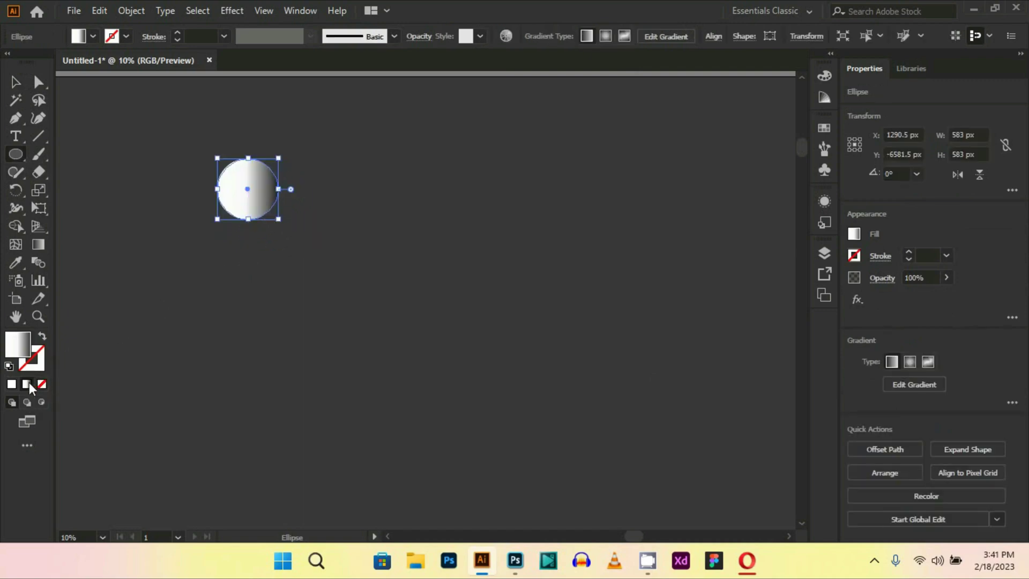
{"action": "left_click", "coordinate": [11, 384]}
{"action": "left_click", "coordinate": [26, 384]}
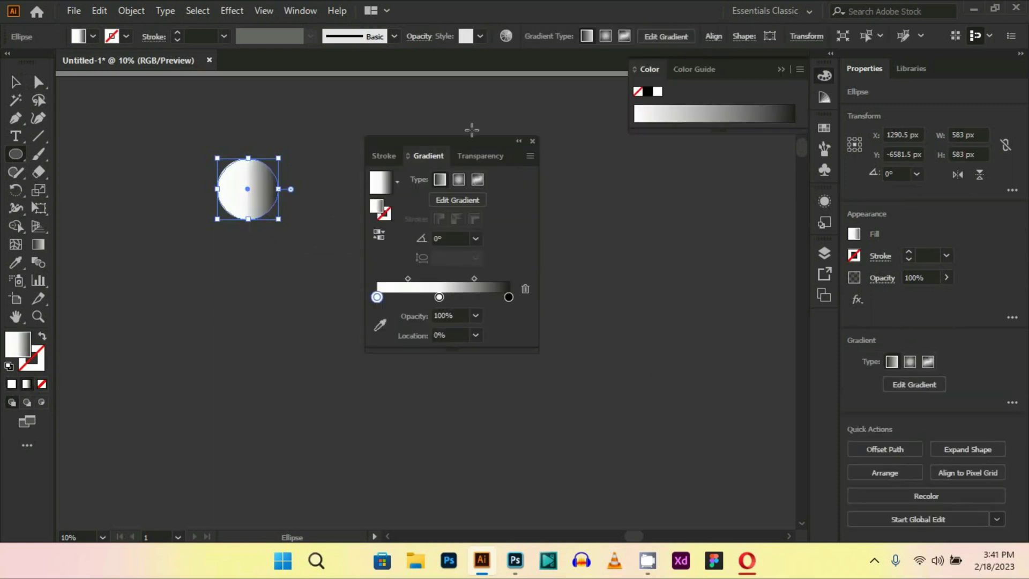
- Colour the circle's three gradient stops dark blue at the start, red ED1C24 in the middle and orange FBB03B at the end
{"action": "left_click_drag", "start_coordinate": [478, 142], "coordinate": [500, 144]}
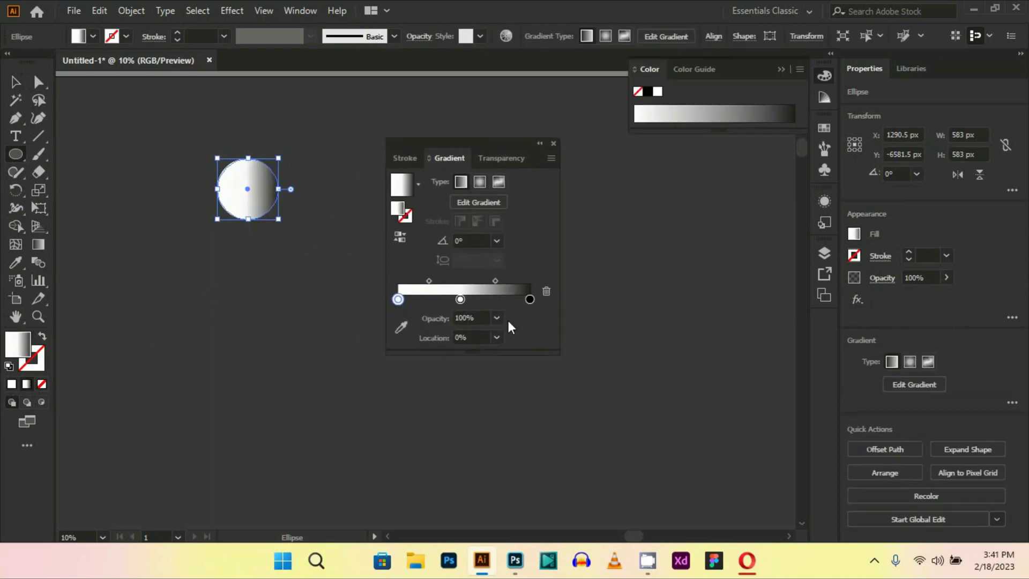
{"action": "double_click", "coordinate": [399, 299]}
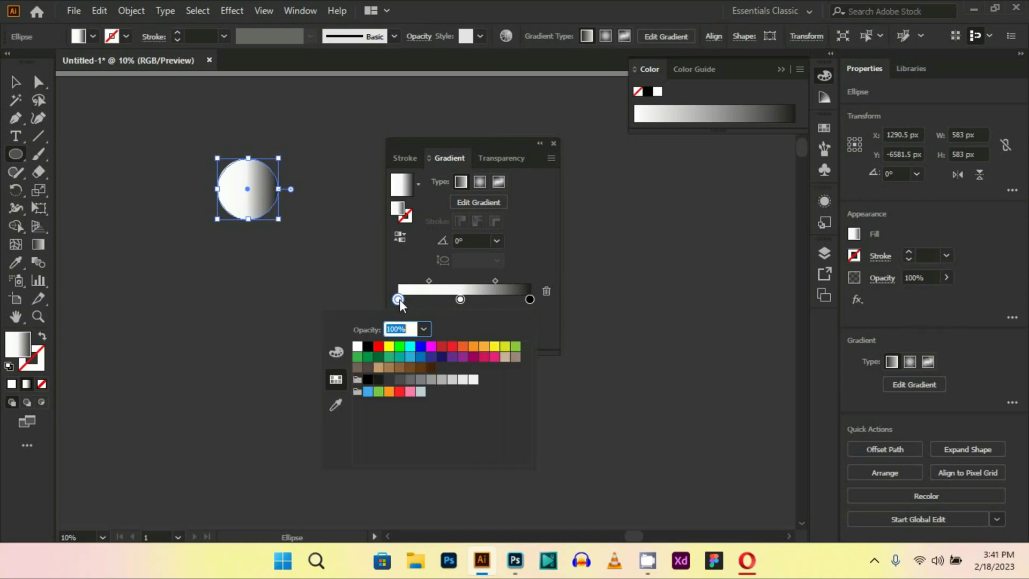
{"action": "left_click", "coordinate": [442, 357]}
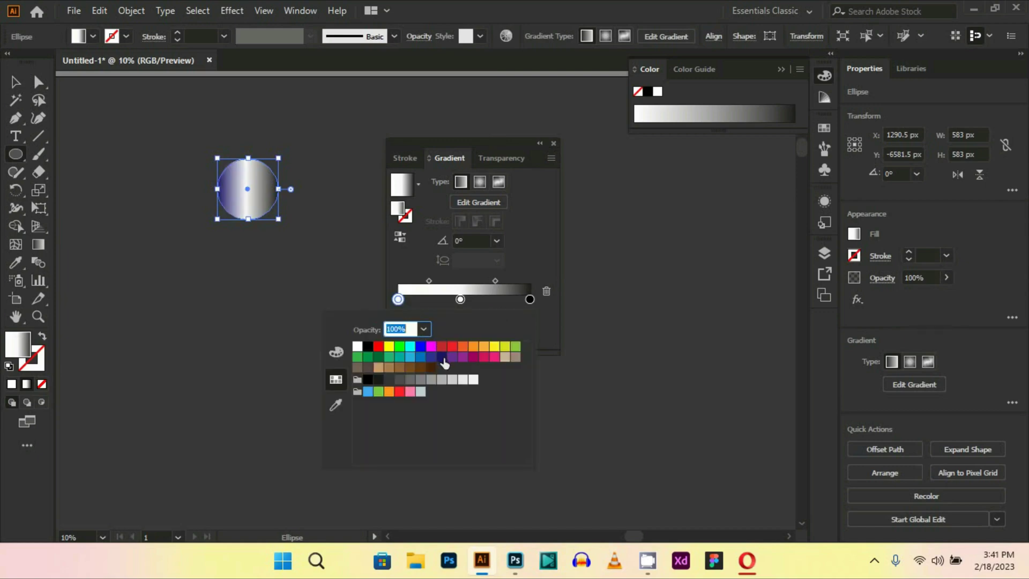
{"action": "left_click", "coordinate": [460, 300]}
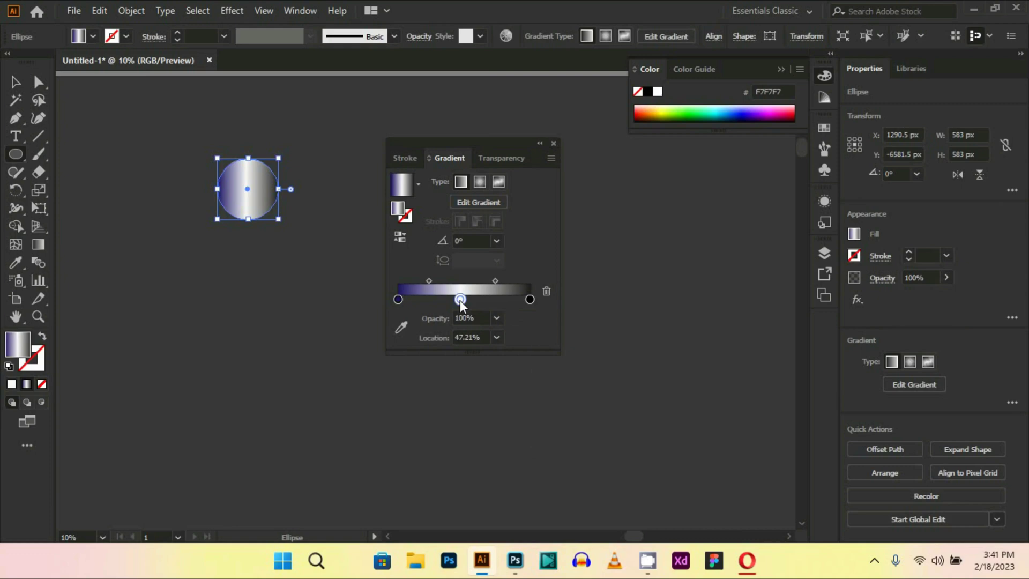
{"action": "double_click", "coordinate": [459, 300]}
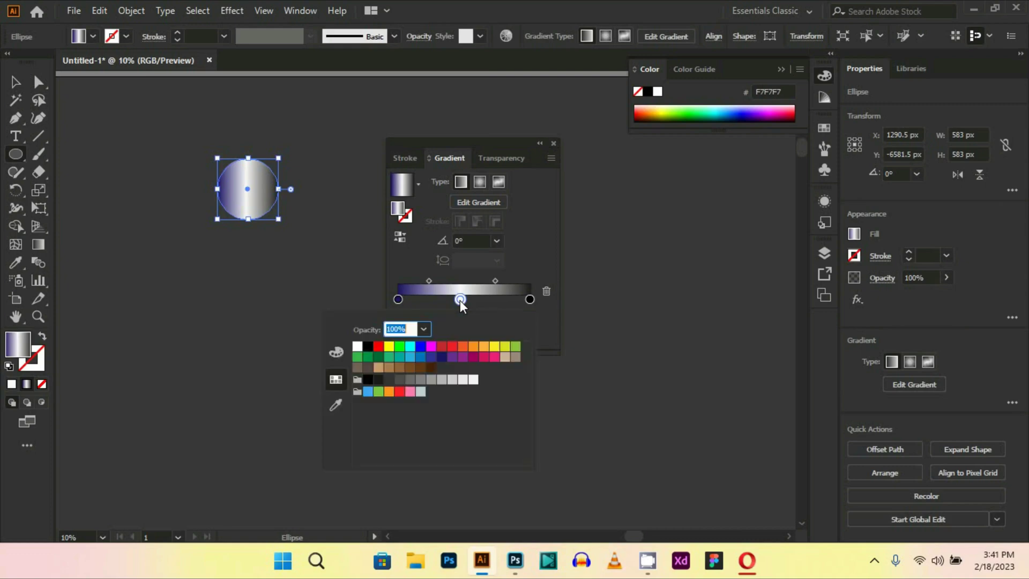
{"action": "left_click", "coordinate": [453, 347]}
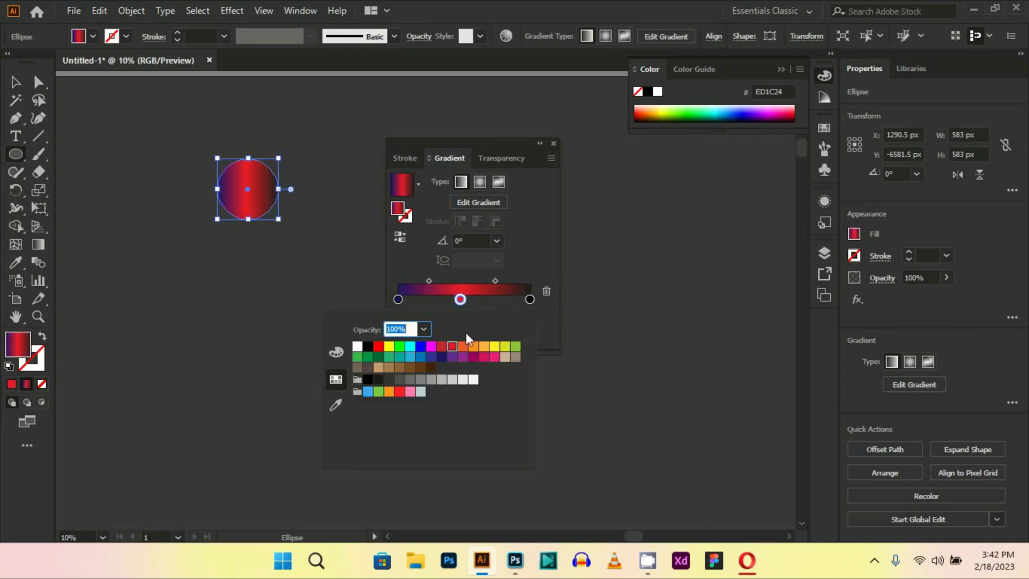
{"action": "left_click", "coordinate": [530, 298]}
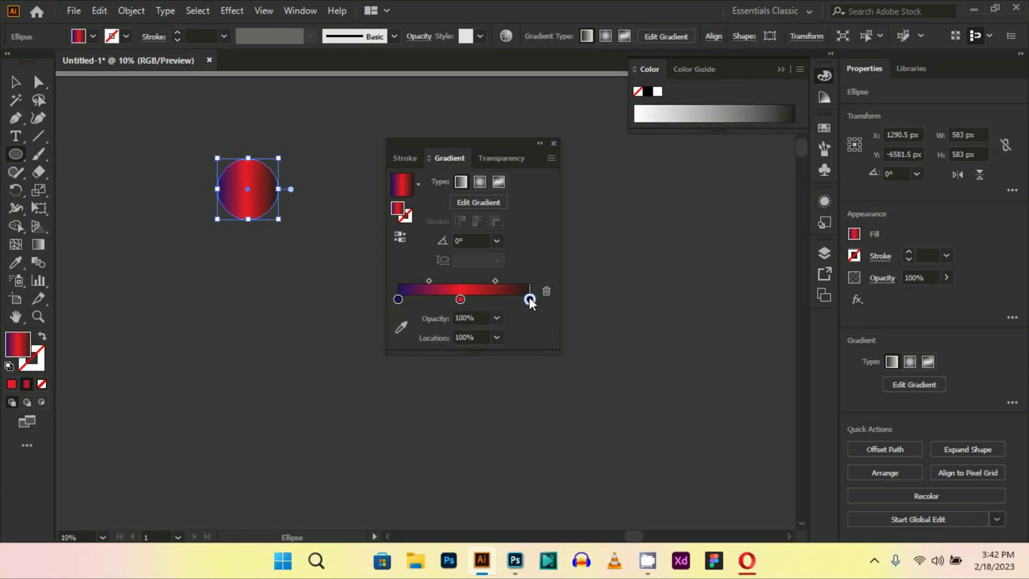
{"action": "double_click", "coordinate": [529, 298]}
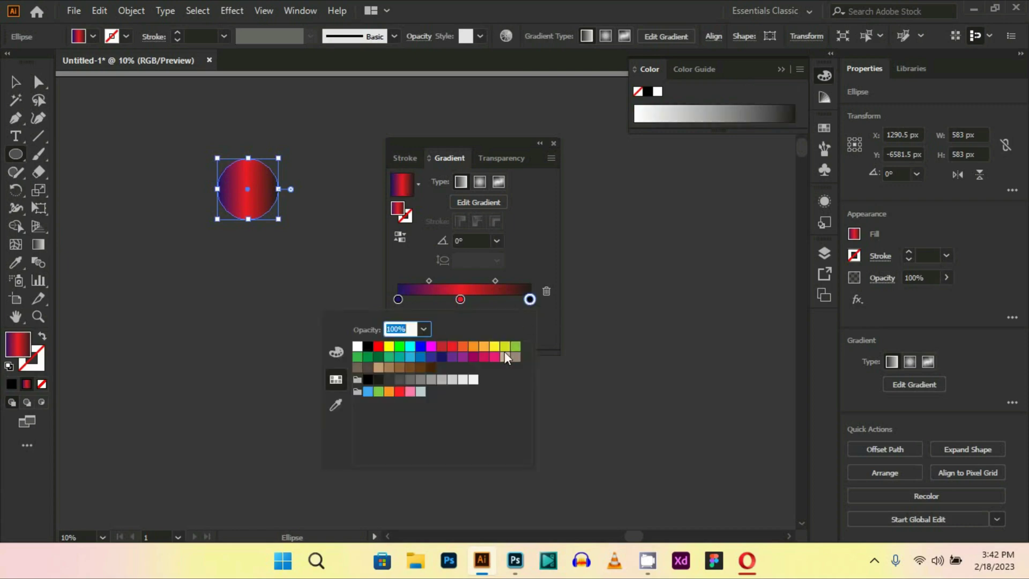
{"action": "left_click", "coordinate": [484, 348]}
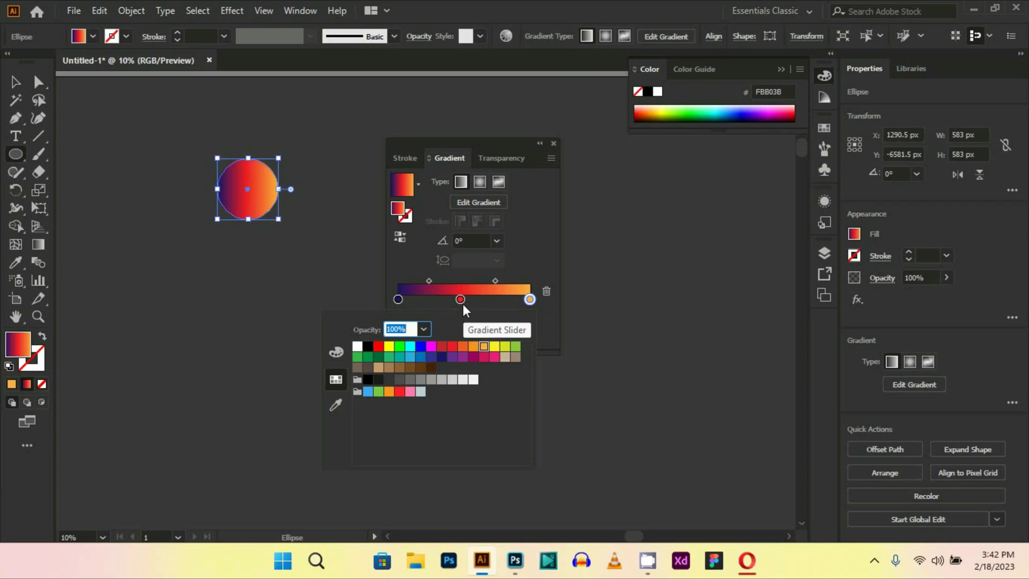
- Fine-tune the gradient: first midpoint about 47.63%, red stop about 48.32%, second midpoint about 52.16%, and close the colour controls
{"action": "left_click", "coordinate": [430, 281]}
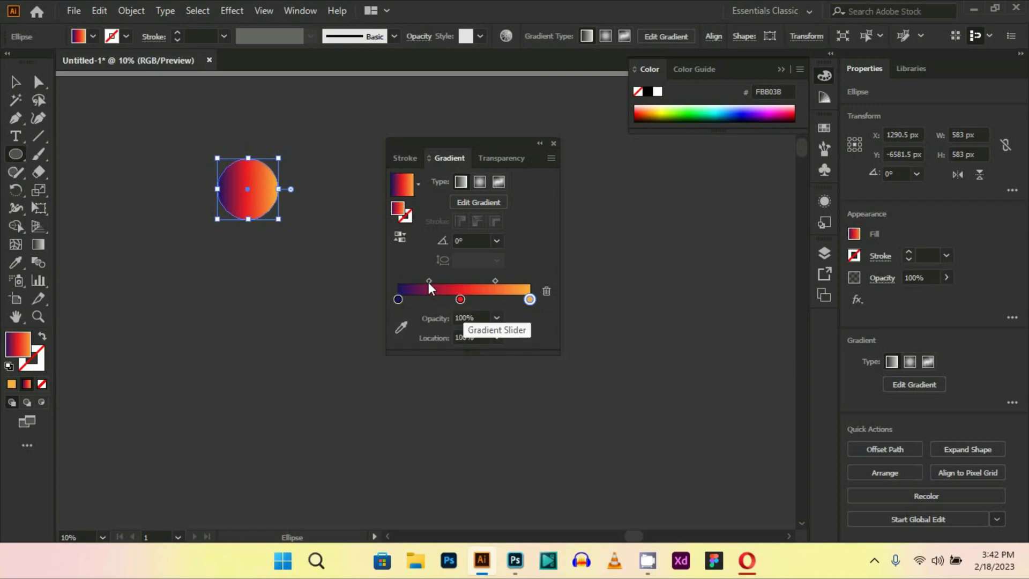
{"action": "left_click_drag", "start_coordinate": [429, 282], "coordinate": [427, 281]}
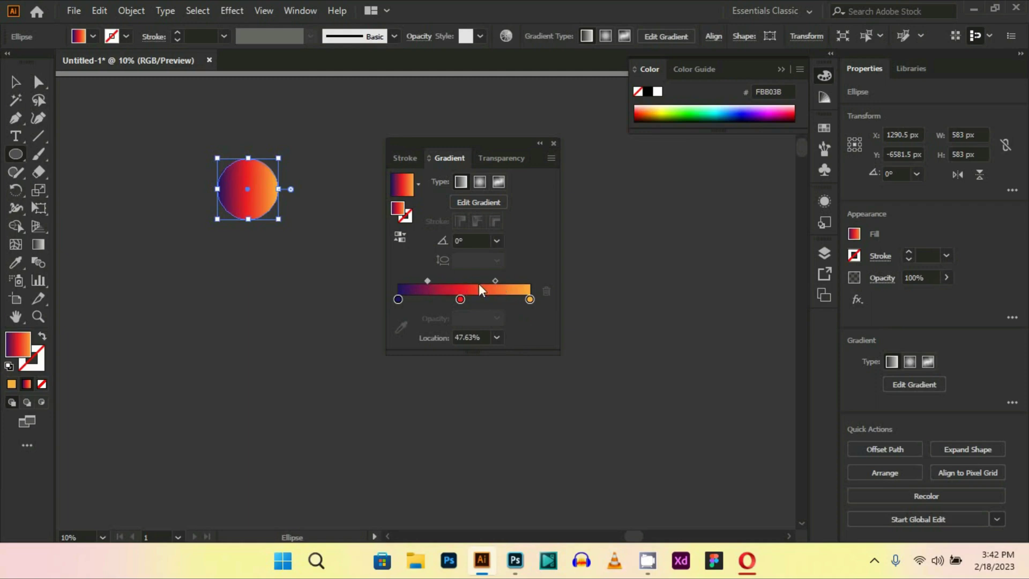
{"action": "left_click", "coordinate": [460, 299]}
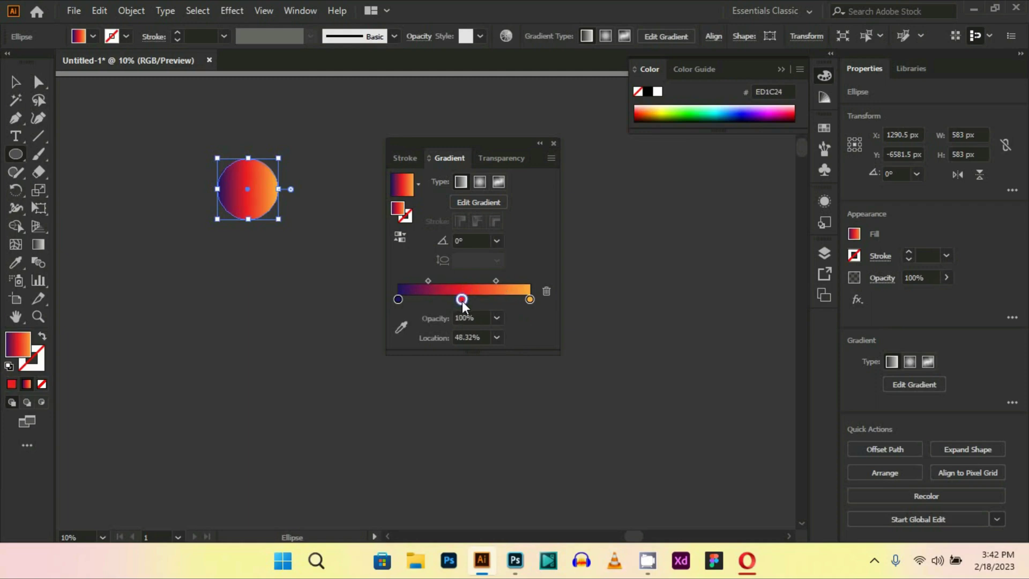
{"action": "left_click", "coordinate": [495, 281]}
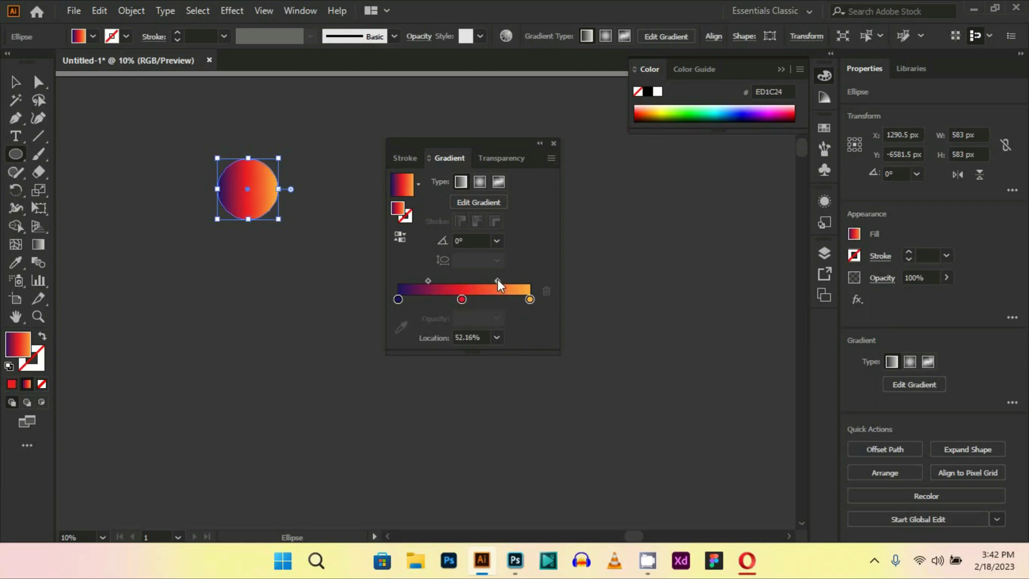
{"action": "left_click", "coordinate": [554, 144]}
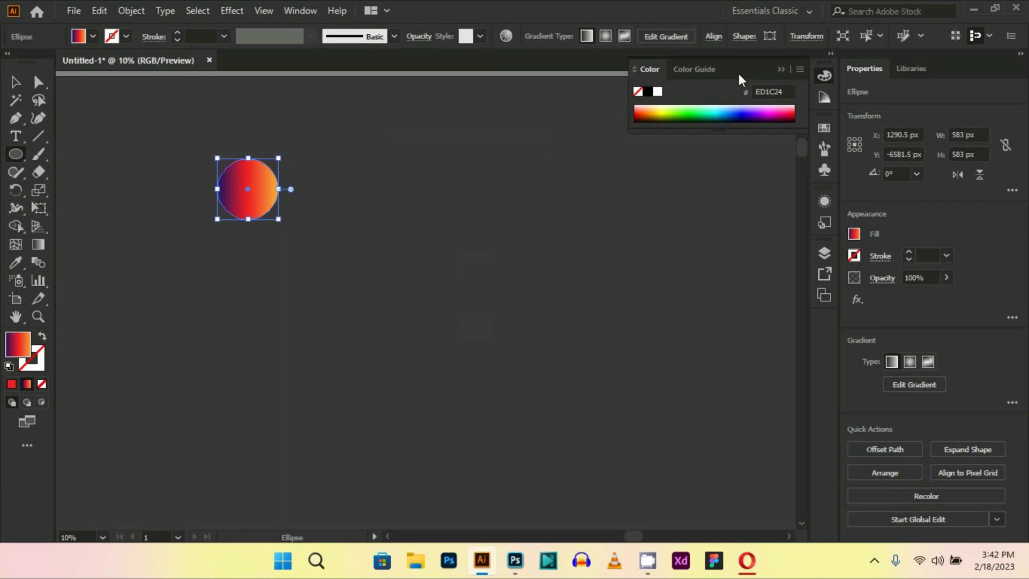
{"action": "left_click", "coordinate": [780, 71]}
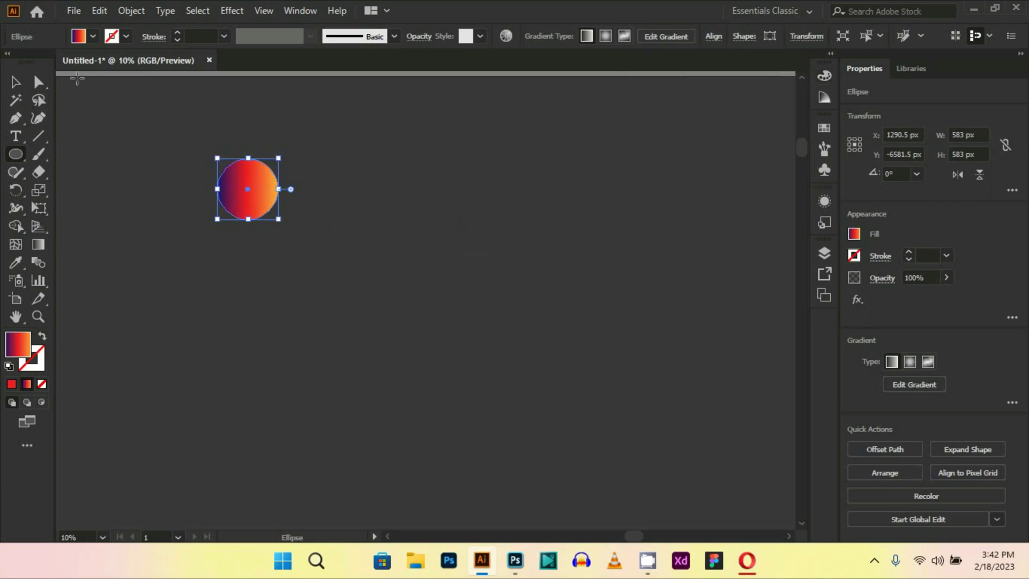
- Duplicate the gradient circle to its right at the same height, leaving a gap between the two circles
{"action": "left_click", "coordinate": [21, 85]}
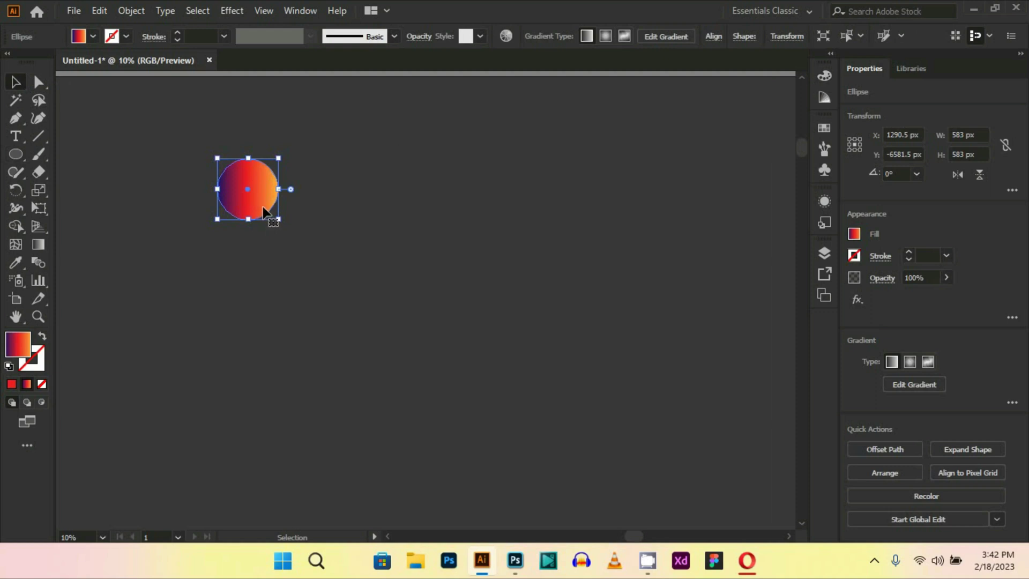
{"action": "left_click_drag", "start_coordinate": [256, 205], "coordinate": [365, 208]}
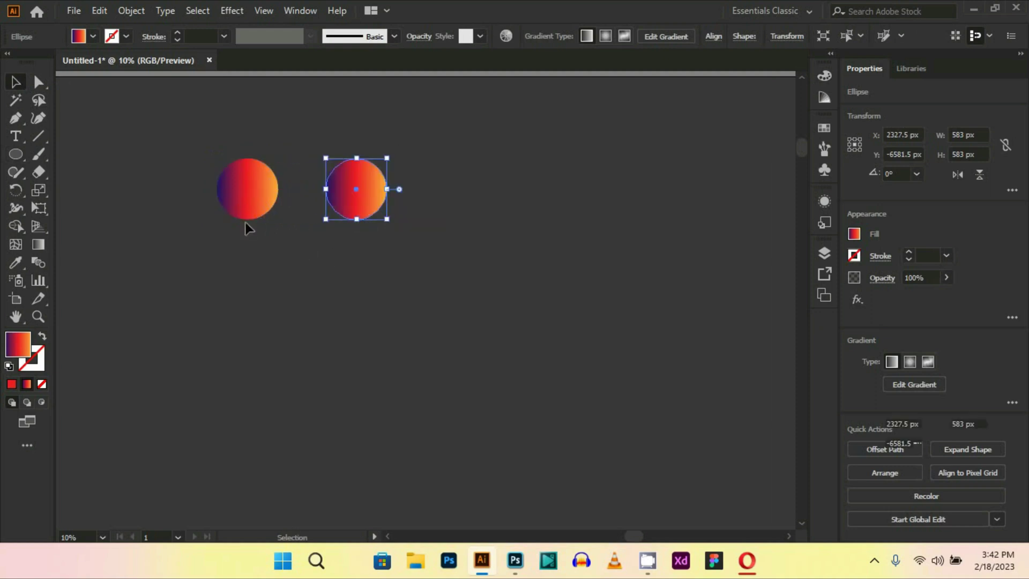
{"action": "left_click", "coordinate": [175, 146]}
- With both circles selected, set the blend spacing to Specified Steps and replace the step count
{"action": "left_click_drag", "start_coordinate": [175, 140], "coordinate": [420, 242]}
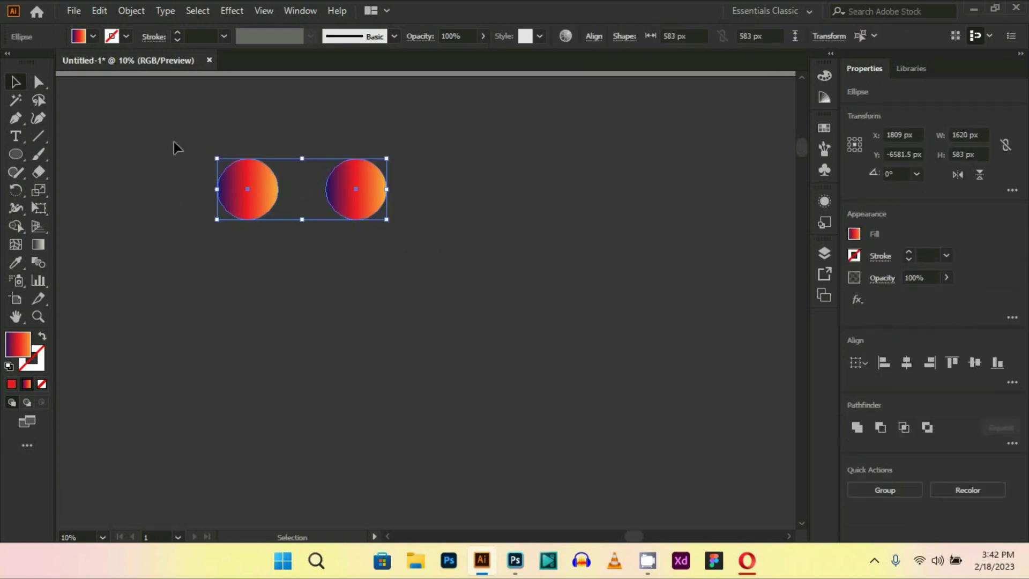
{"action": "left_click", "coordinate": [137, 10]}
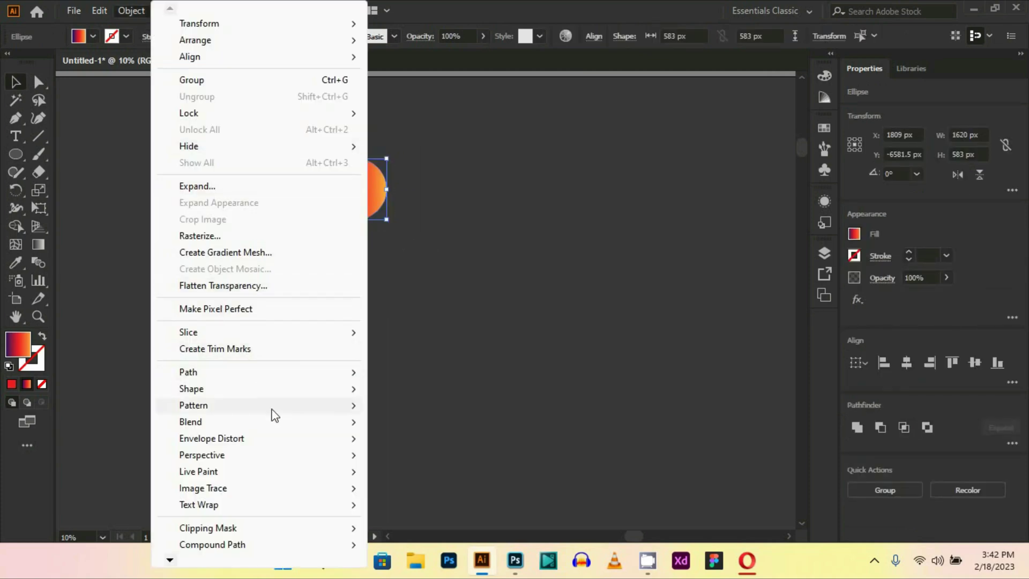
{"action": "mouse_move", "coordinate": [301, 424]}
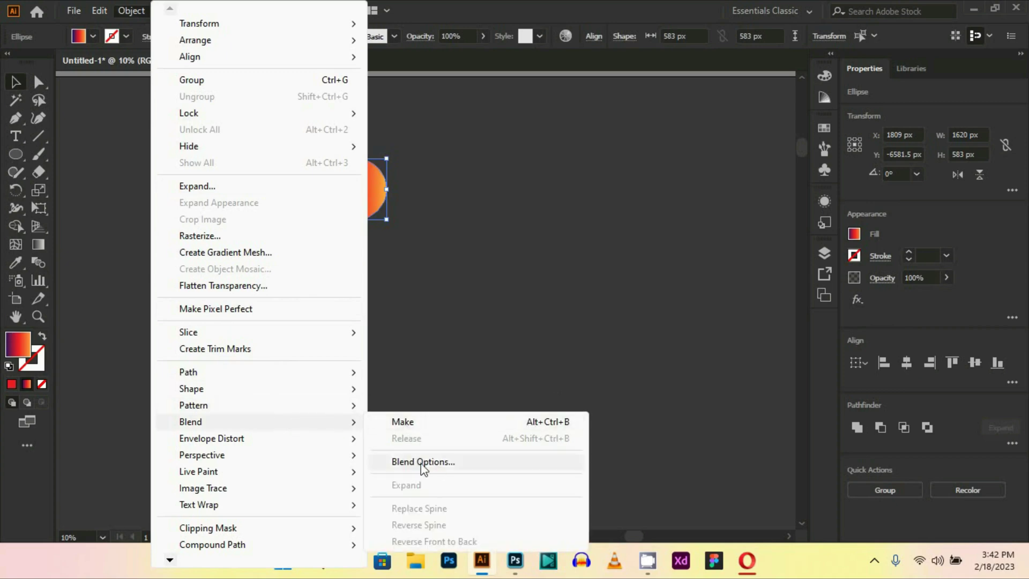
{"action": "left_click", "coordinate": [438, 464]}
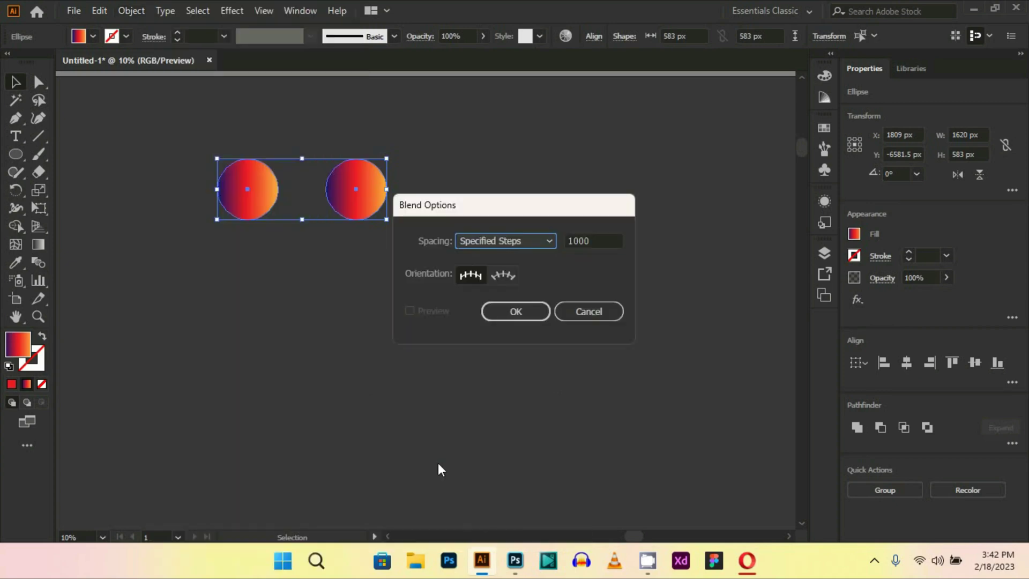
{"action": "left_click", "coordinate": [541, 245]}
{"action": "left_click", "coordinate": [509, 274]}
{"action": "double_click", "coordinate": [566, 241]}
{"action": "type", "text": "2"}
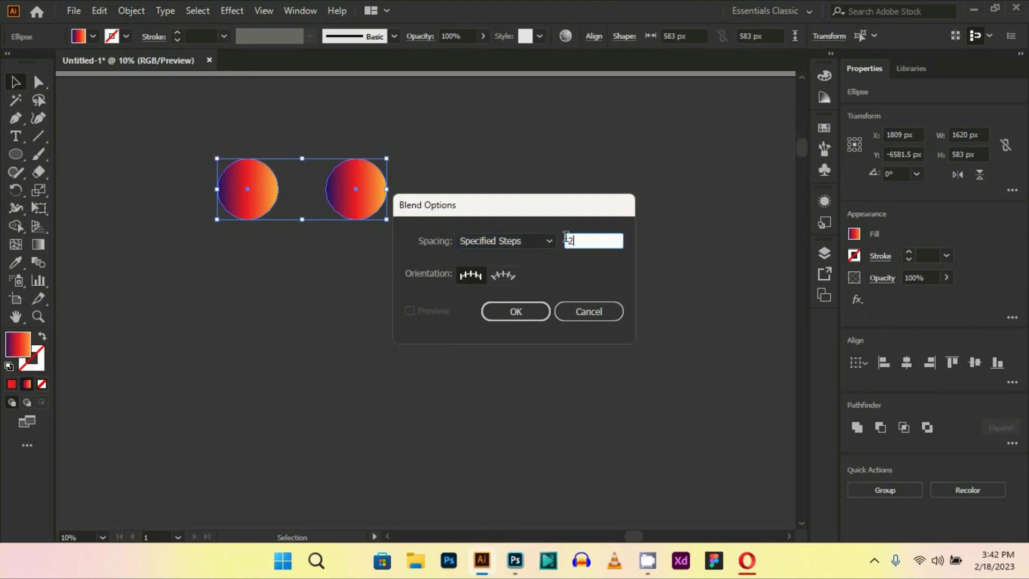
{"action": "left_click", "coordinate": [519, 312]}
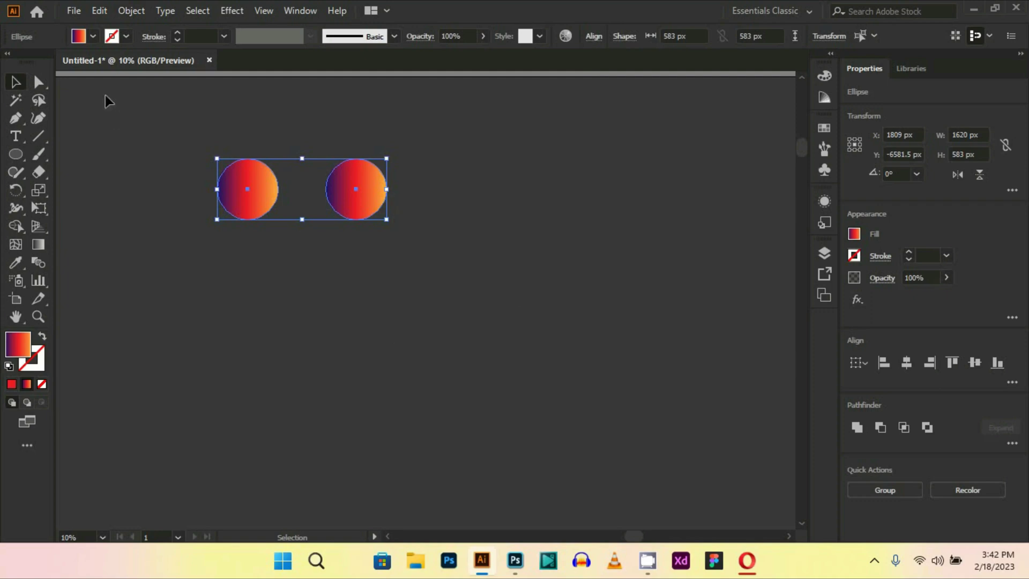
- Make a blend between the two gradient circles and deselect the blended shape
{"action": "left_click", "coordinate": [128, 11]}
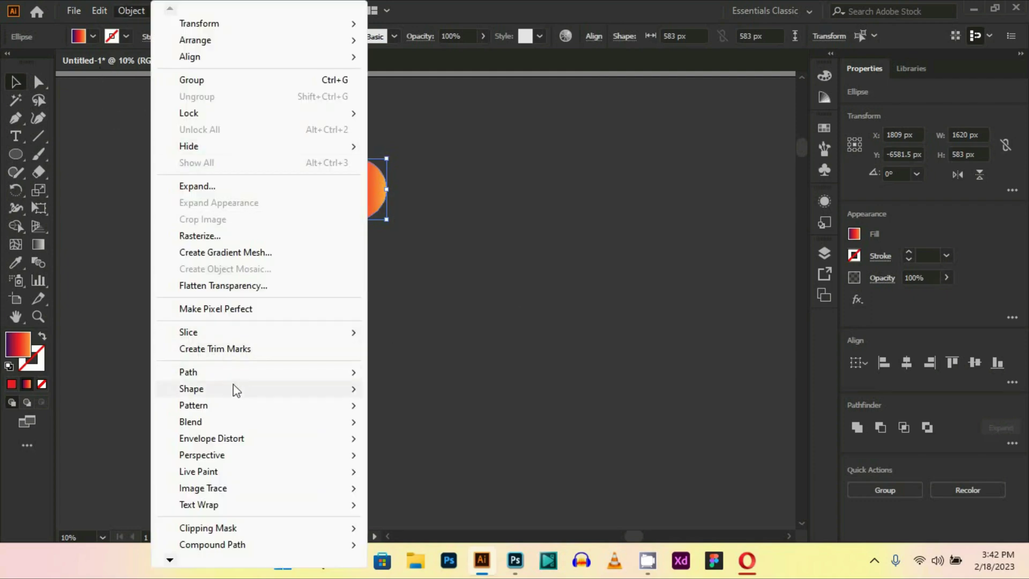
{"action": "mouse_move", "coordinate": [315, 423]}
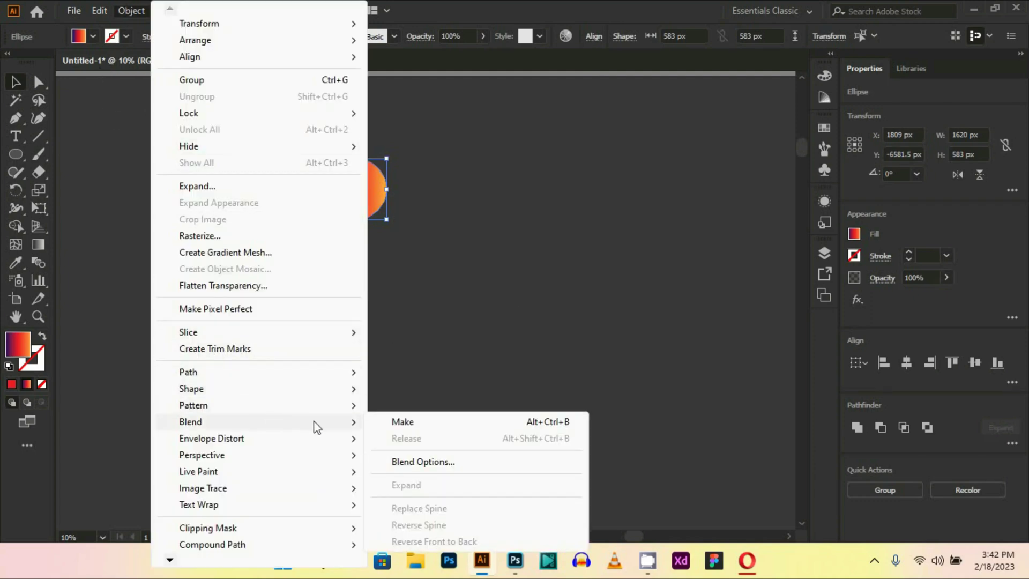
{"action": "left_click", "coordinate": [403, 423]}
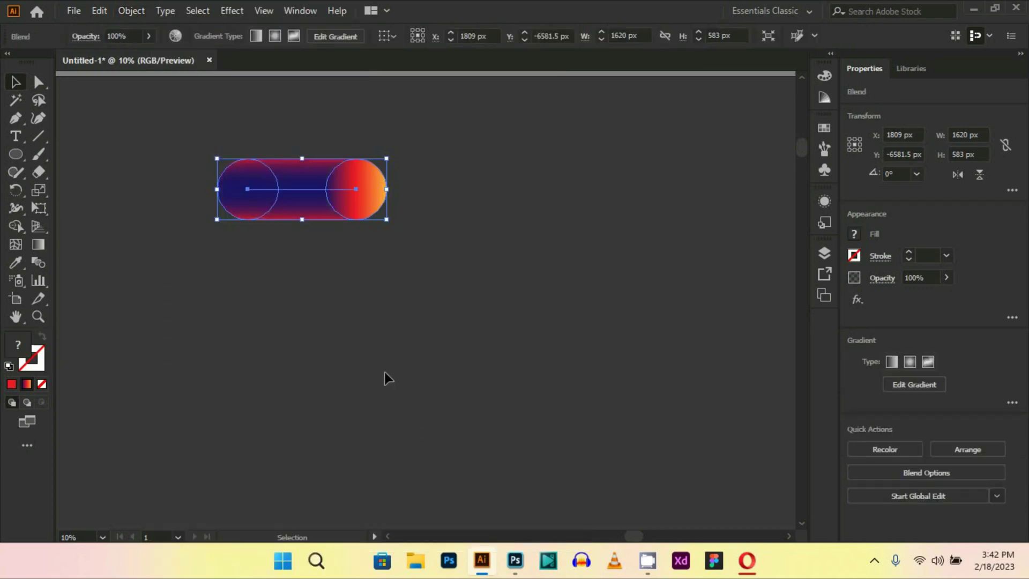
{"action": "scroll", "coordinate": [386, 378], "scroll_direction": "up", "scroll_amount": 10}
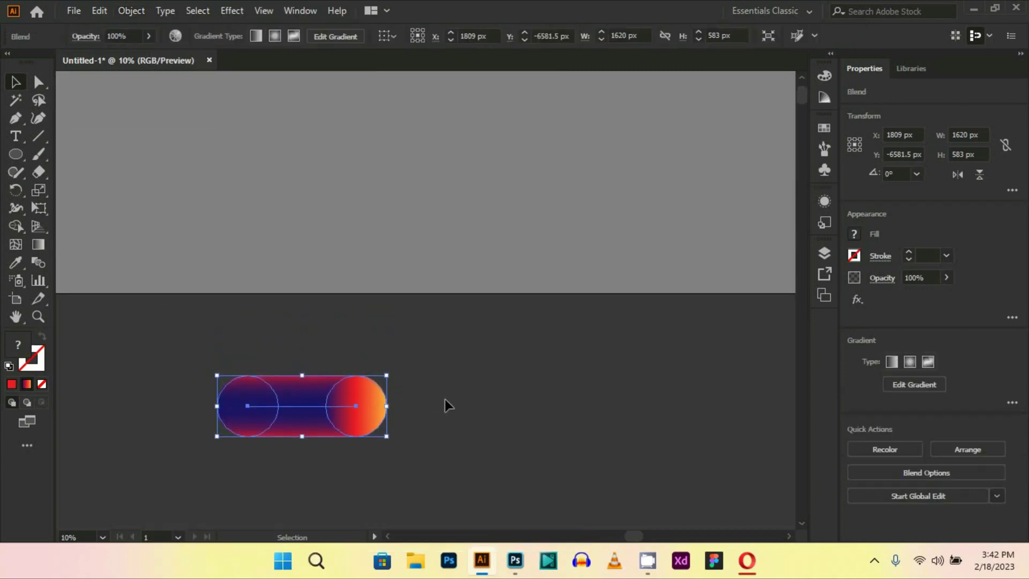
{"action": "scroll", "coordinate": [445, 400], "scroll_direction": "down", "scroll_amount": 12}
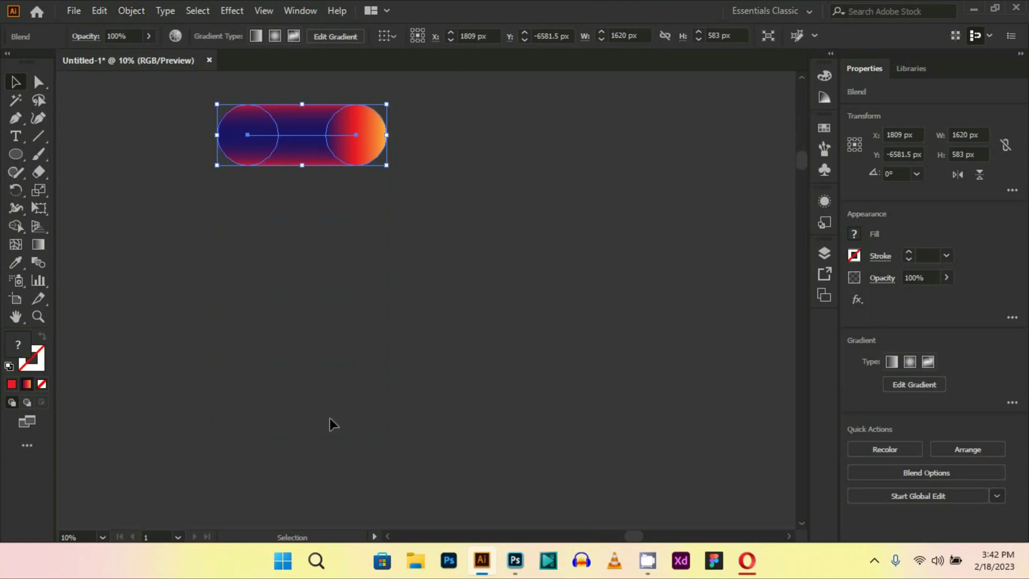
{"action": "left_click", "coordinate": [140, 257]}
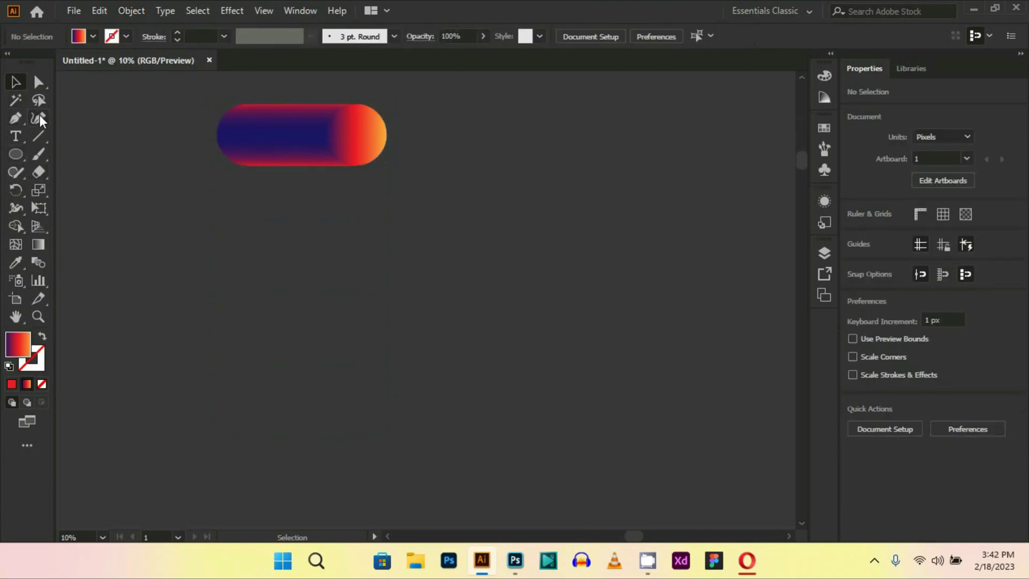
- Start a Curvature path below the blend, arching up from the lower-left area and rounding back upward to form the first loop
{"action": "left_click", "coordinate": [39, 115]}
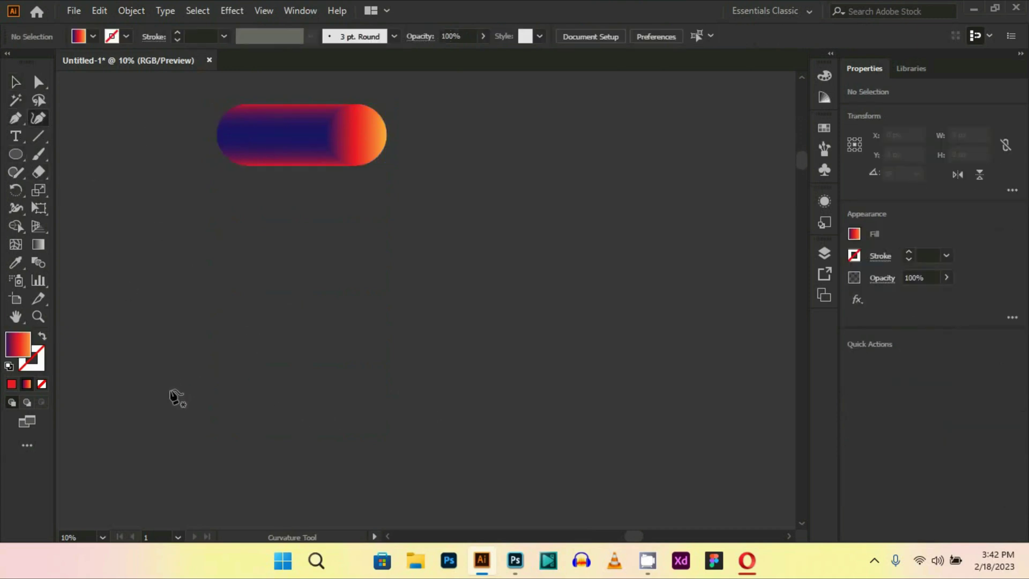
{"action": "left_click", "coordinate": [146, 478]}
{"action": "left_click", "coordinate": [151, 271]}
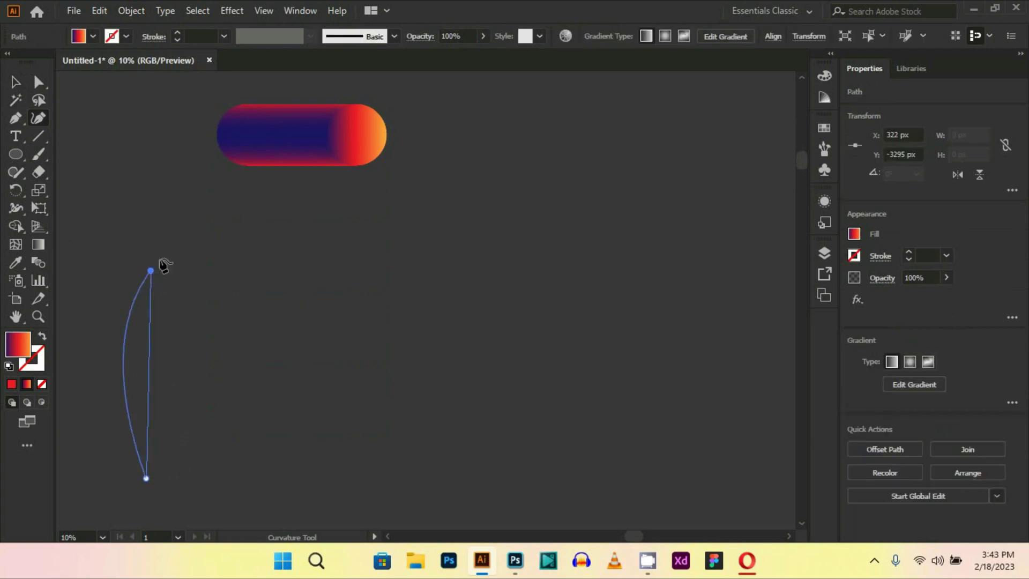
{"action": "left_click", "coordinate": [251, 235]}
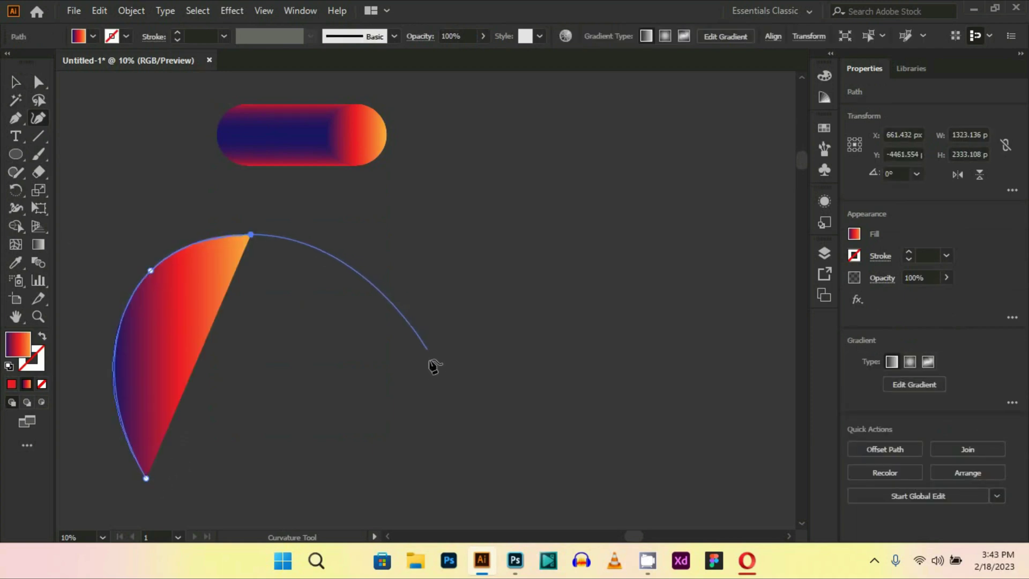
{"action": "left_click", "coordinate": [435, 383]}
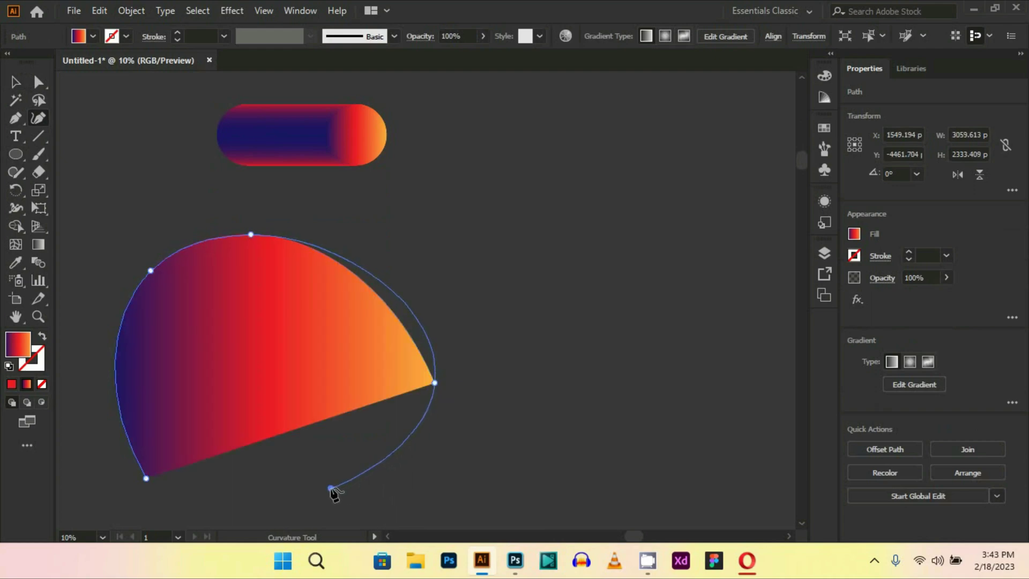
{"action": "left_click", "coordinate": [330, 488]}
{"action": "left_click", "coordinate": [247, 318]}
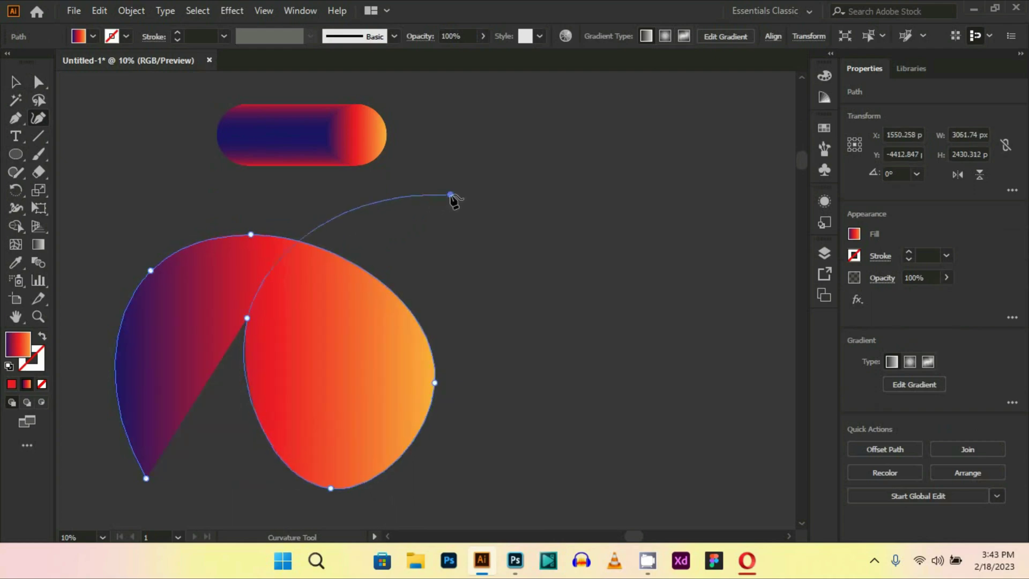
- Continue the path over the first loop and around to the right, curving back inward to form a large second loop
{"action": "left_click", "coordinate": [451, 195]}
{"action": "left_click", "coordinate": [650, 233]}
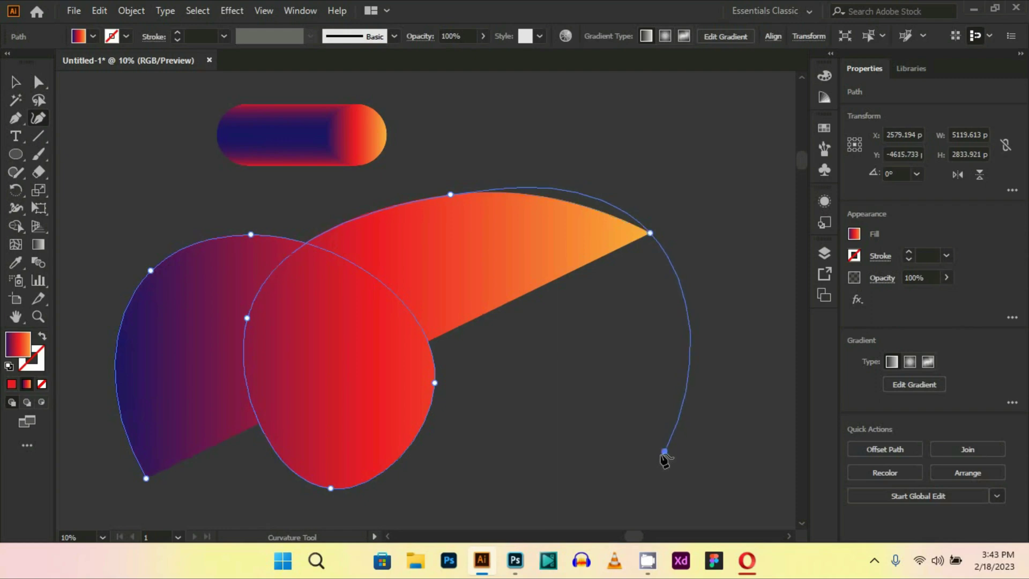
{"action": "left_click", "coordinate": [664, 452]}
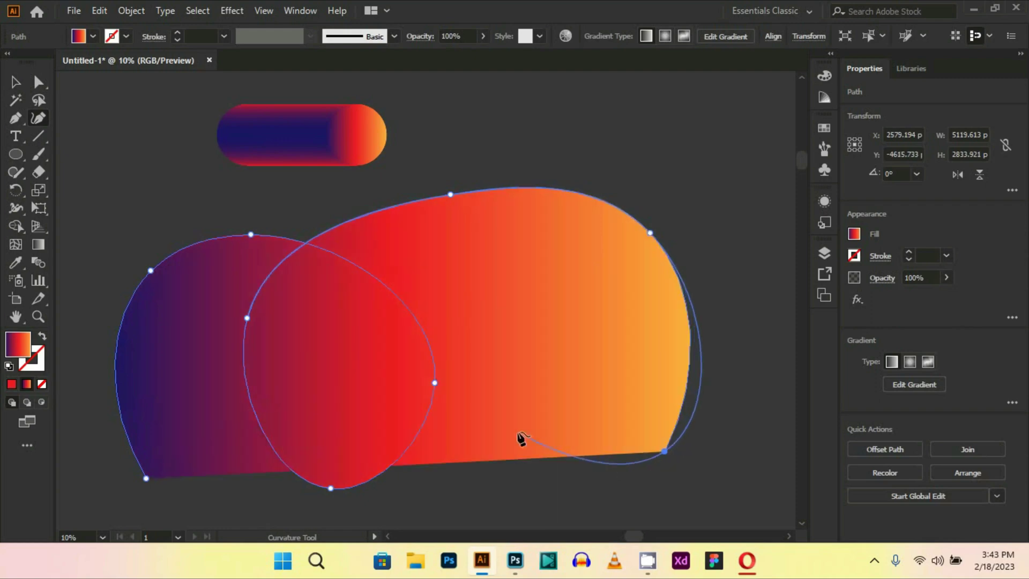
{"action": "left_click", "coordinate": [448, 390]}
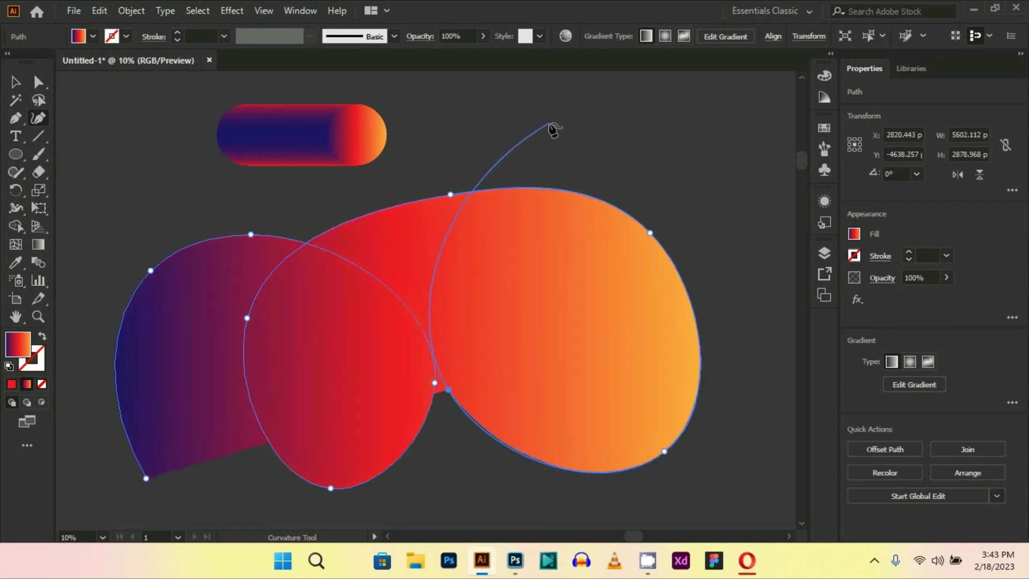
- Extend the path through a third wide loop sweeping back beneath the second, ending it above and to the right of the blend
{"action": "left_click", "coordinate": [575, 144]}
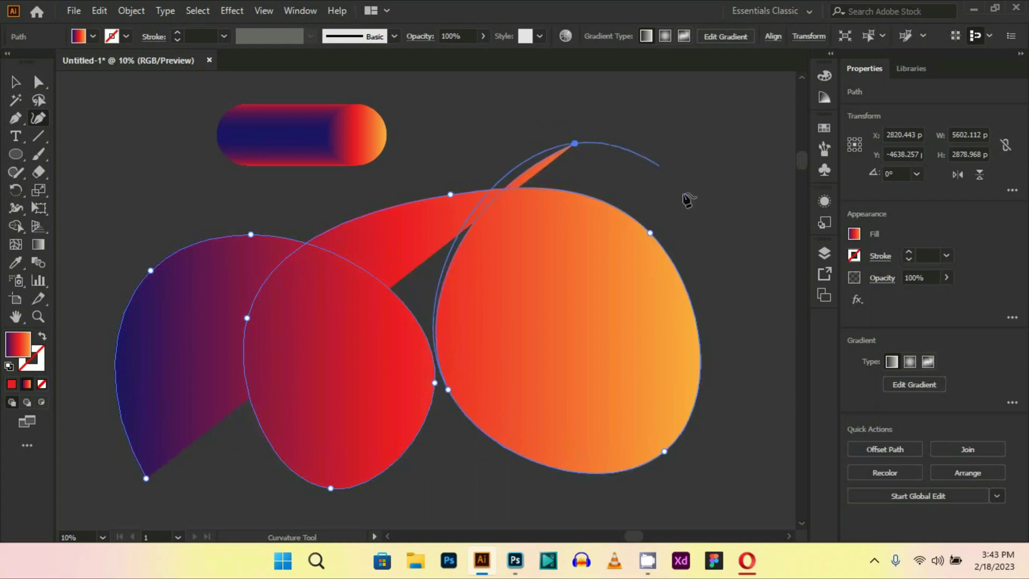
{"action": "left_click", "coordinate": [764, 192]}
{"action": "scroll", "coordinate": [762, 225], "scroll_direction": "down", "scroll_amount": 1}
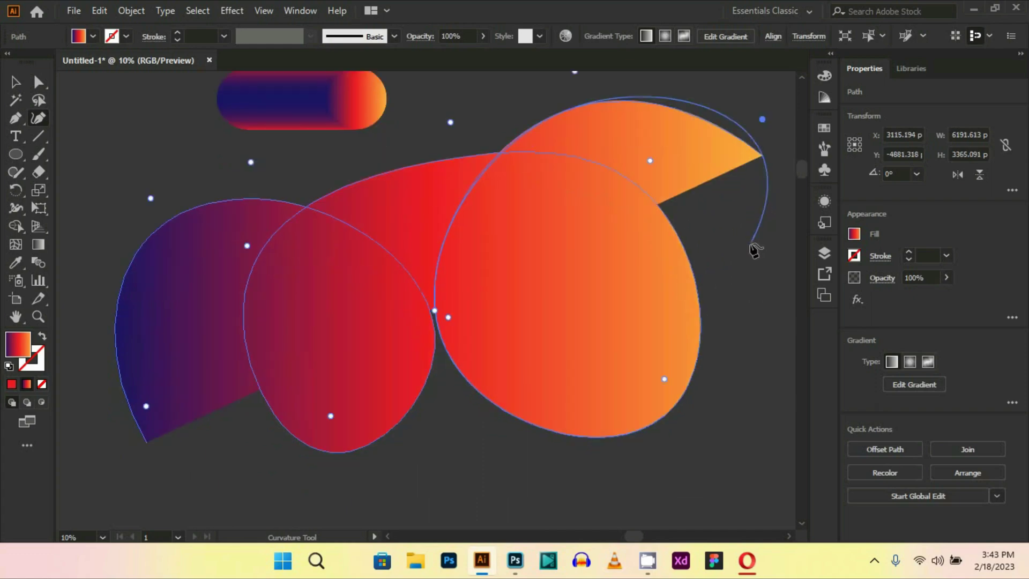
{"action": "left_click", "coordinate": [651, 315]}
{"action": "scroll", "coordinate": [556, 493], "scroll_direction": "down", "scroll_amount": 1}
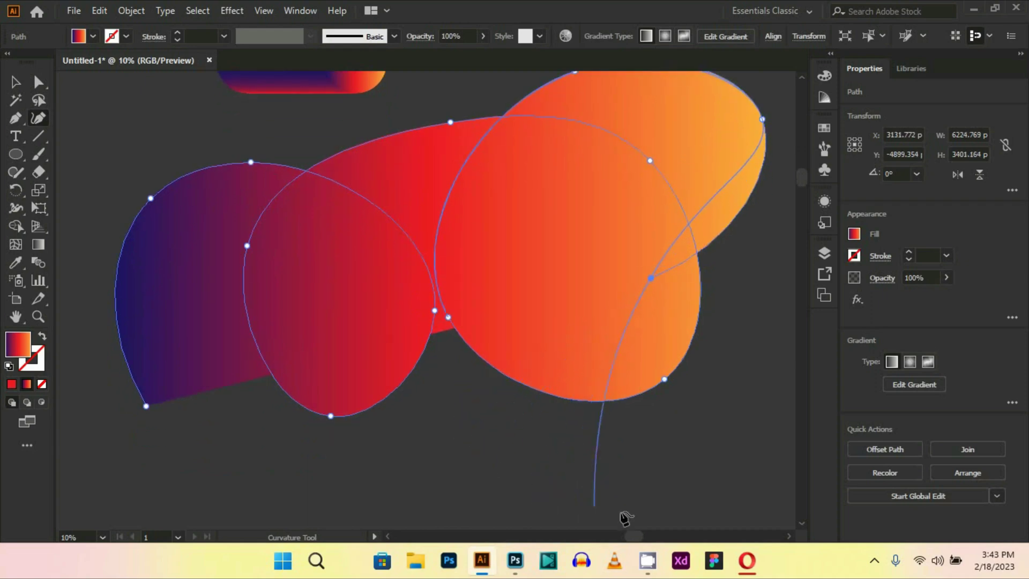
{"action": "left_click", "coordinate": [318, 251]}
{"action": "scroll", "coordinate": [328, 253], "scroll_direction": "up", "scroll_amount": 2}
{"action": "scroll", "coordinate": [336, 257], "scroll_direction": "up", "scroll_amount": 1}
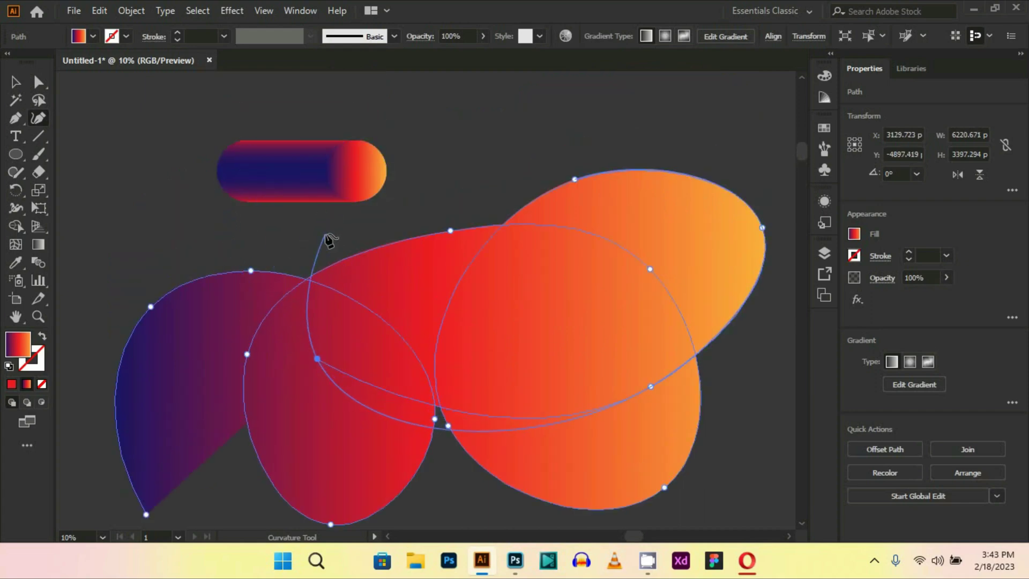
{"action": "left_click", "coordinate": [432, 83]}
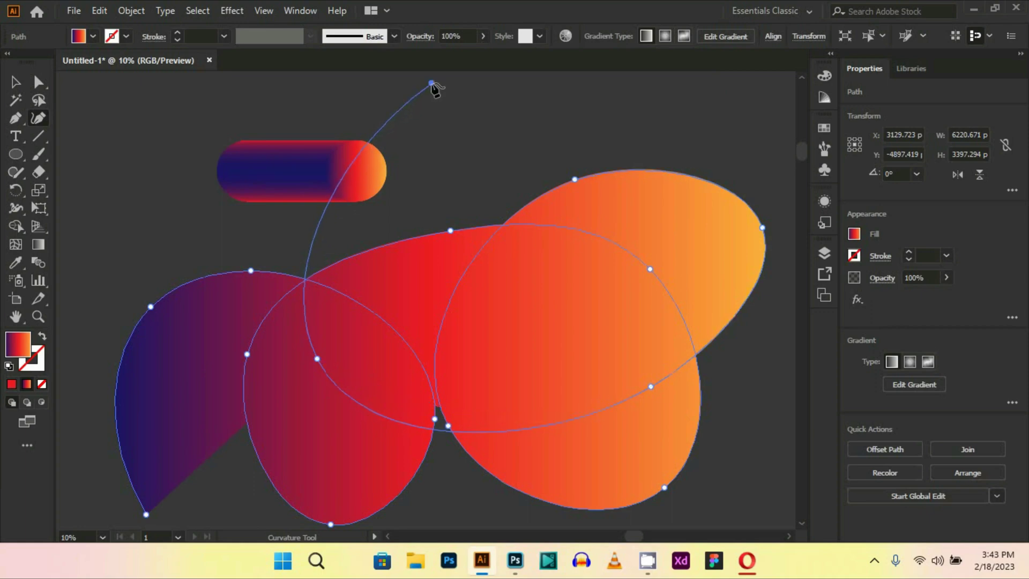
- Set the looping path's fill to None and its stroke to 1 pt, and deselect it
{"action": "left_click", "coordinate": [853, 235]}
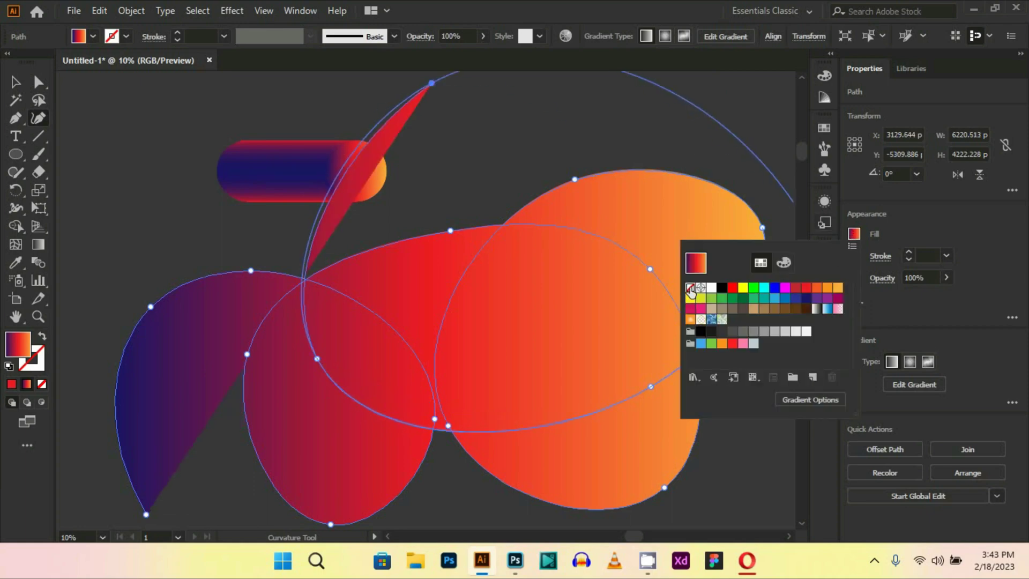
{"action": "left_click", "coordinate": [690, 288]}
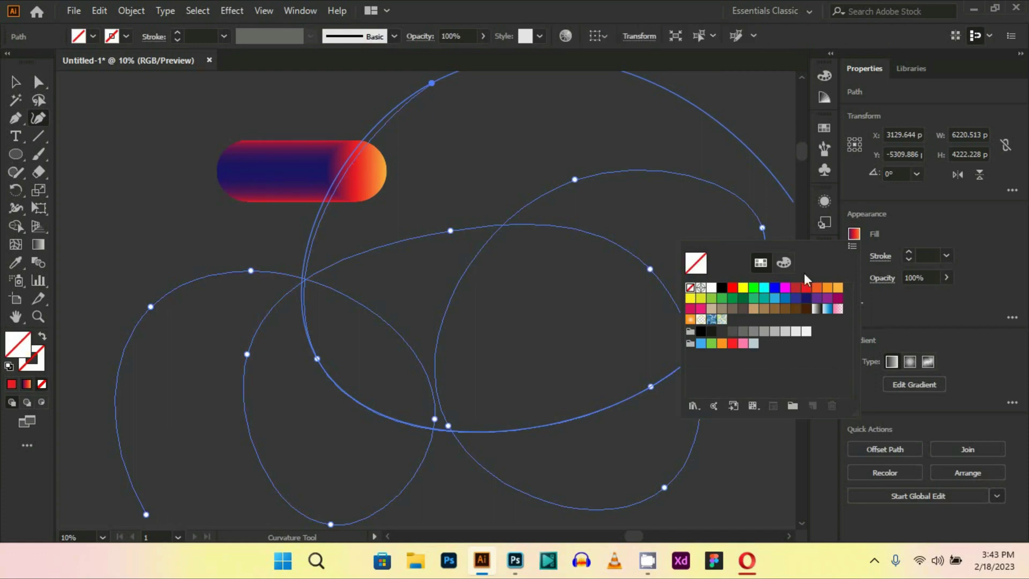
{"action": "left_click", "coordinate": [908, 252]}
{"action": "left_click", "coordinate": [908, 252]}
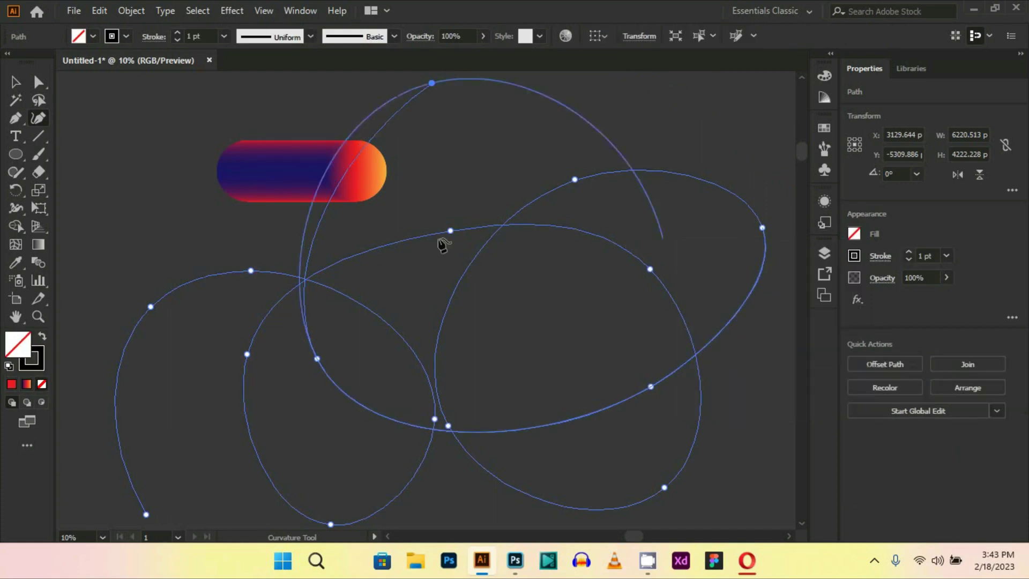
{"action": "left_click", "coordinate": [15, 83]}
{"action": "left_click", "coordinate": [102, 169]}
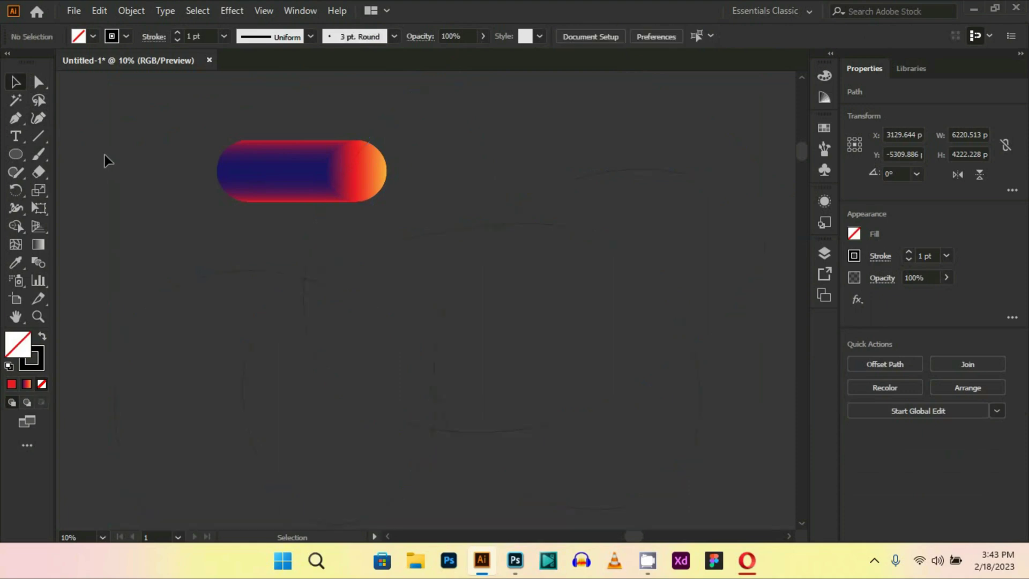
- Select the gradient blend together with the looping path and replace the blend's spine with the path
{"action": "left_click_drag", "start_coordinate": [201, 92], "coordinate": [532, 330]}
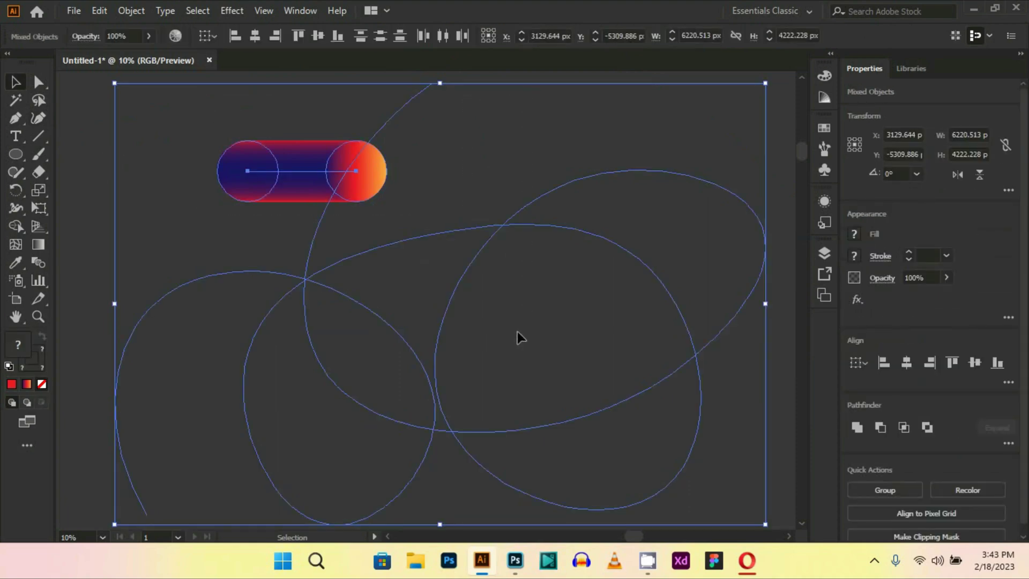
{"action": "left_click", "coordinate": [130, 11]}
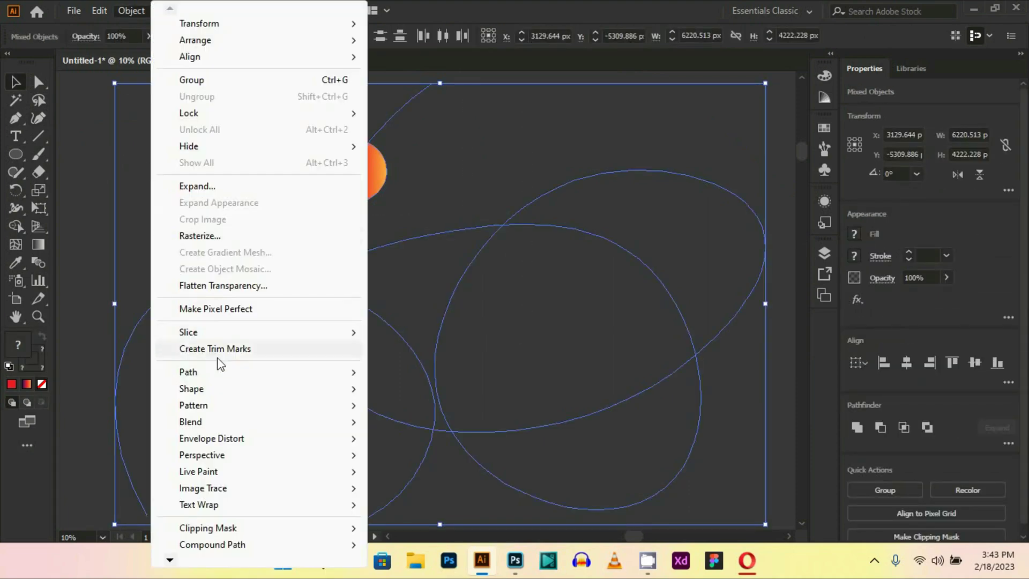
{"action": "mouse_move", "coordinate": [271, 427]}
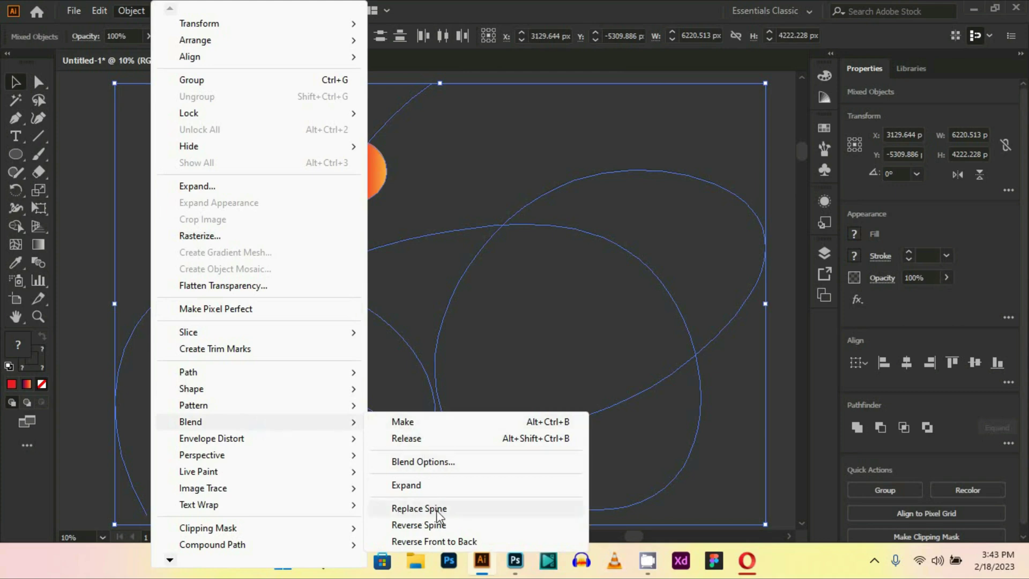
{"action": "left_click", "coordinate": [399, 512]}
- Scale the blended tube down to about 3763 by 2849 px, move it to the middle of the canvas, and deselect it
{"action": "scroll", "coordinate": [436, 474], "scroll_direction": "down", "scroll_amount": 3}
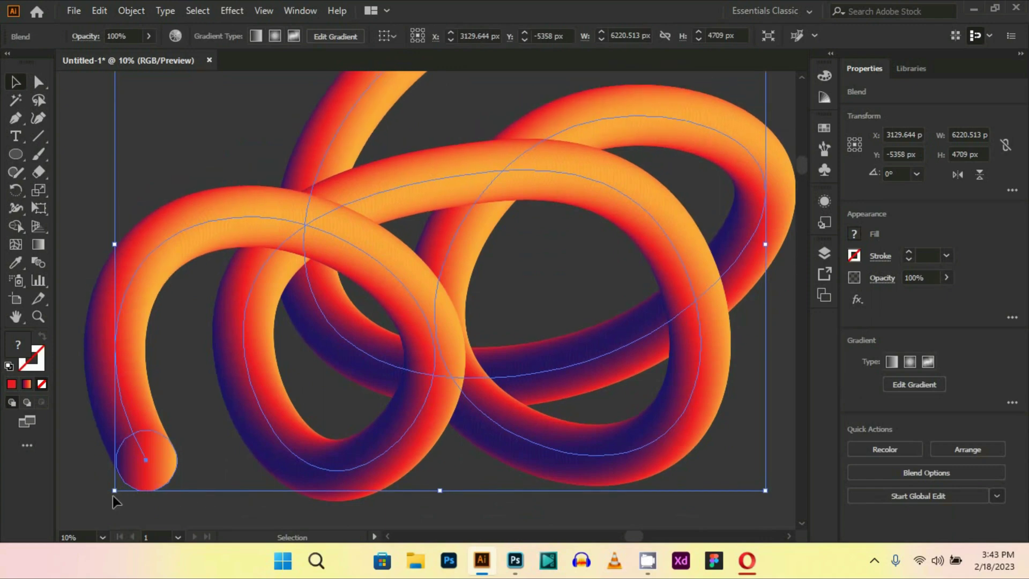
{"action": "left_click_drag", "start_coordinate": [113, 492], "coordinate": [335, 298]}
{"action": "left_click", "coordinate": [464, 447]}
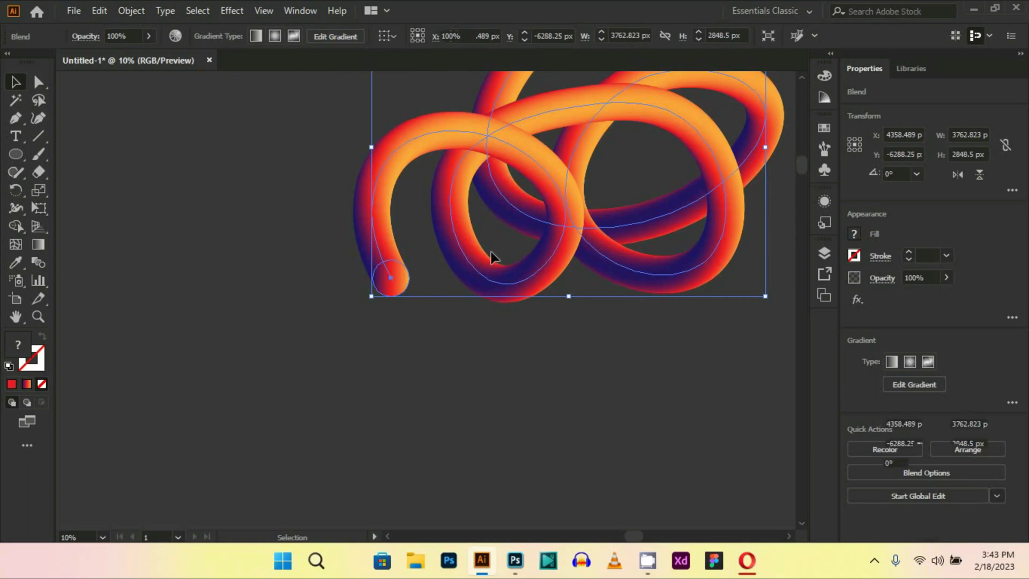
{"action": "scroll", "coordinate": [498, 262], "scroll_direction": "up", "scroll_amount": 3}
{"action": "left_click_drag", "start_coordinate": [558, 268], "coordinate": [355, 460]}
{"action": "left_click", "coordinate": [324, 486]}
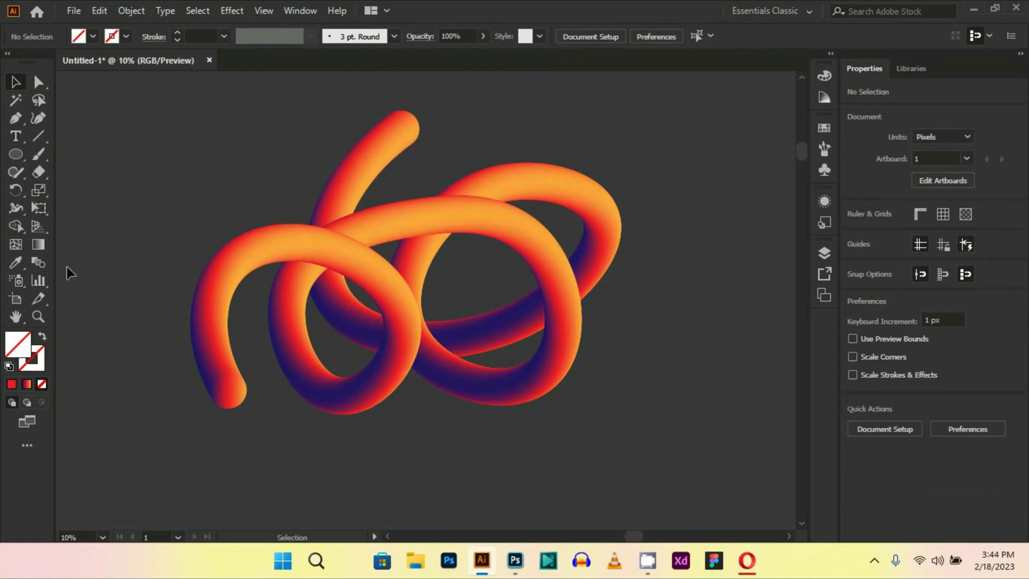
- With the Curvature tool, add an anchor on the left side of the first closed loop, pull it outward, and raise the anchor above it
{"action": "left_click", "coordinate": [35, 120]}
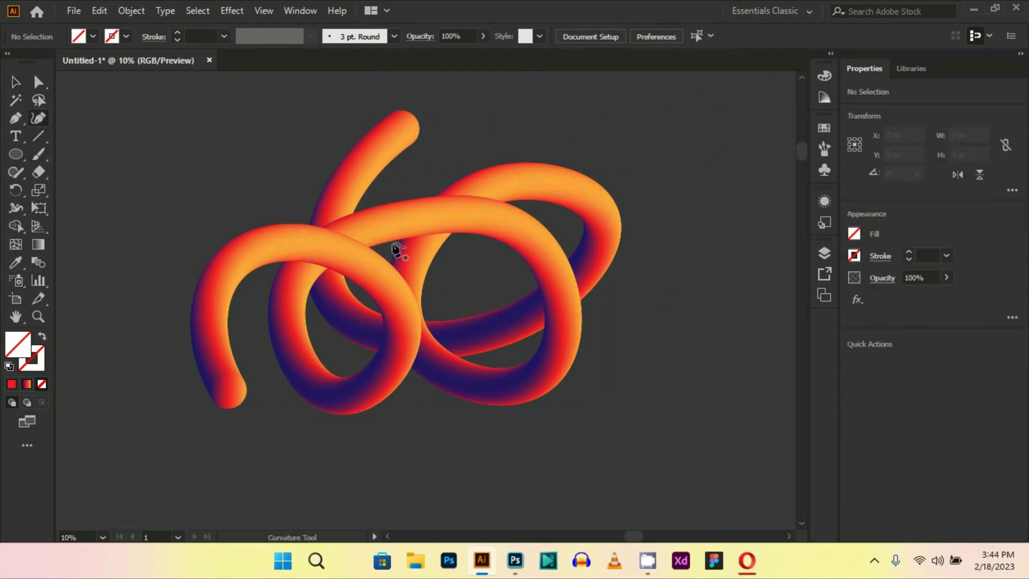
{"action": "left_click", "coordinate": [296, 346]}
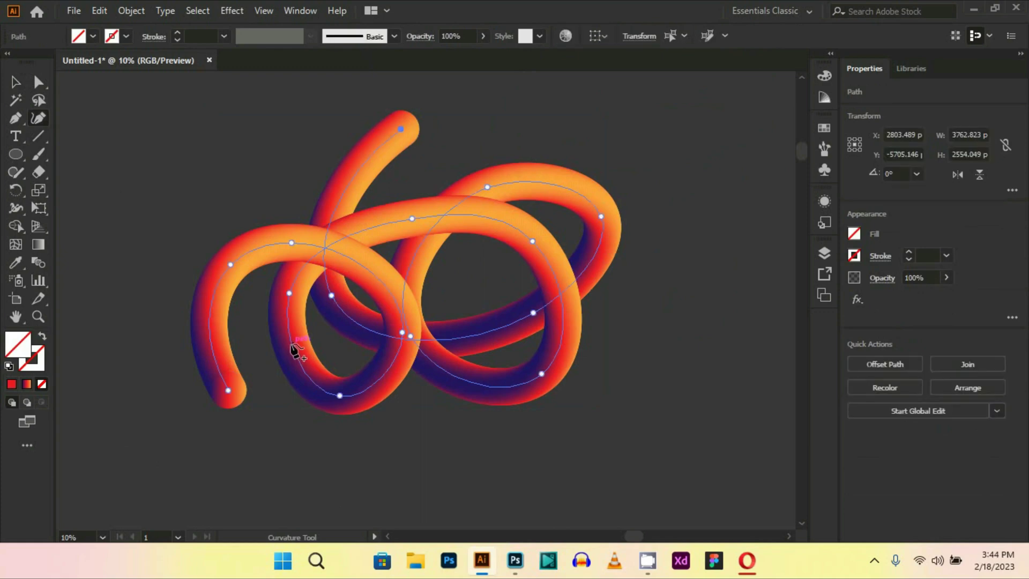
{"action": "left_click_drag", "start_coordinate": [294, 345], "coordinate": [276, 344]}
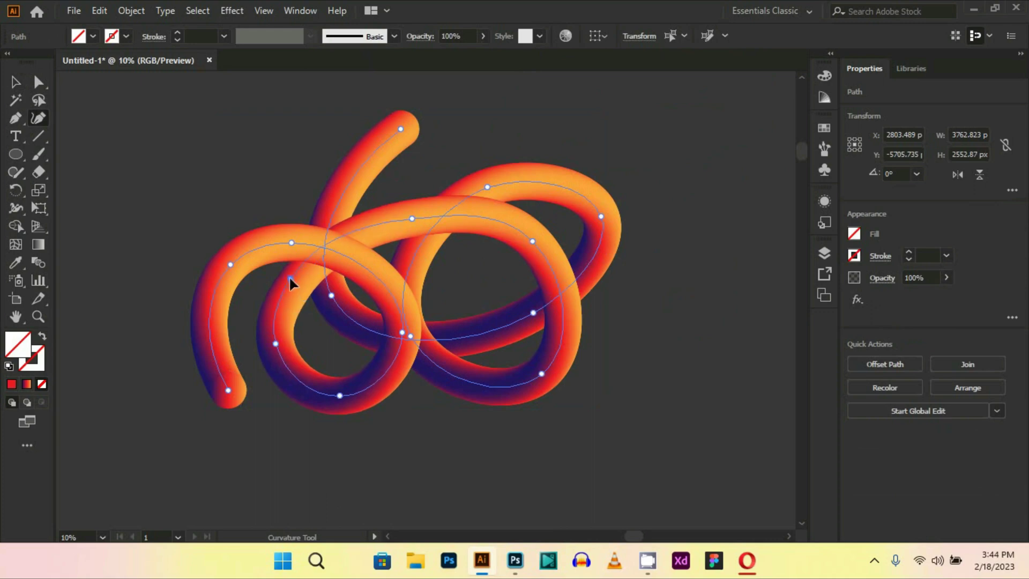
{"action": "left_click", "coordinate": [289, 278]}
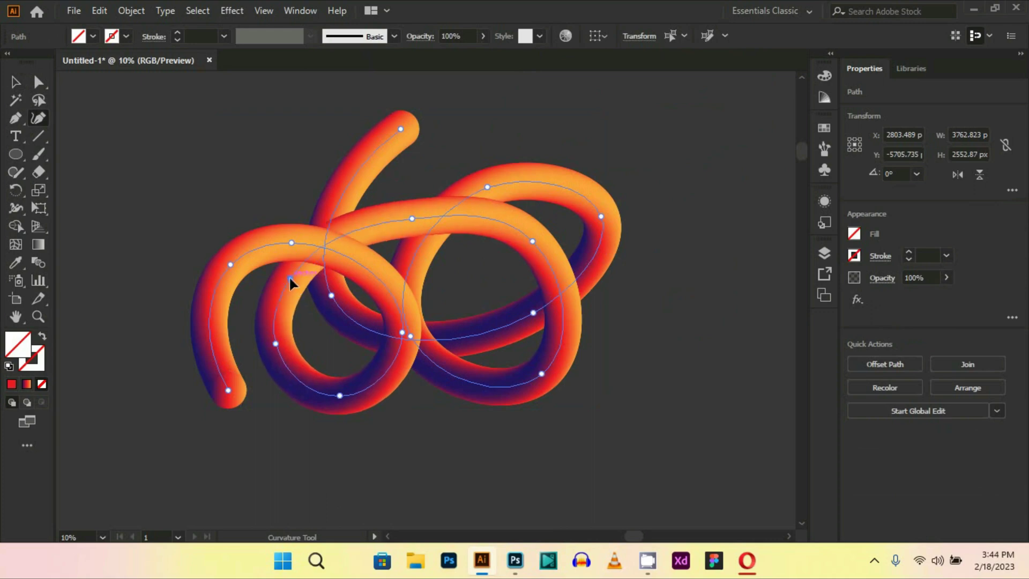
- Add an anchor on the right shoulder of the leftmost arch, pull it outward, and shift the anchor below it slightly right
{"action": "left_click", "coordinate": [368, 270]}
{"action": "left_click_drag", "start_coordinate": [368, 270], "coordinate": [384, 261]}
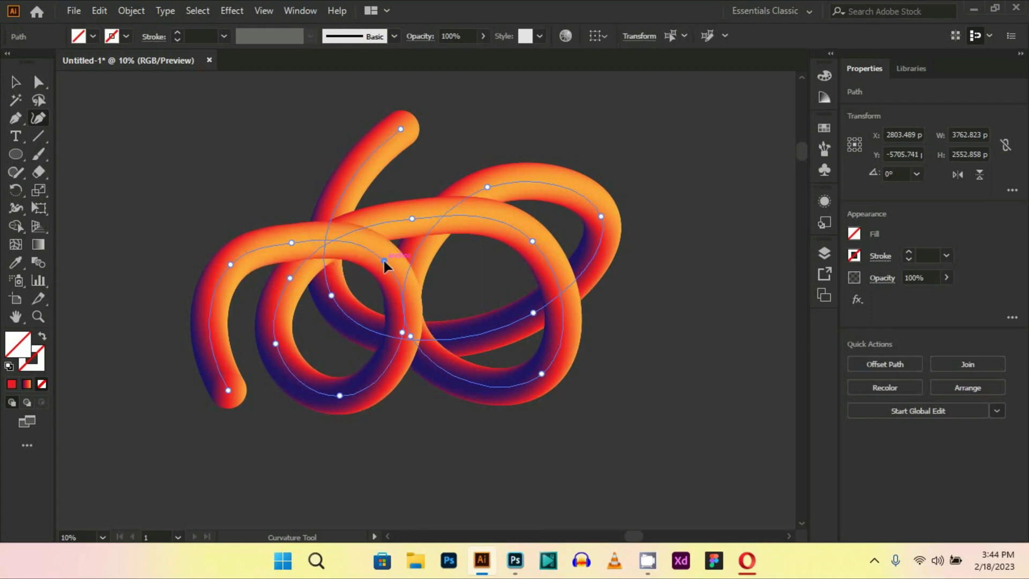
{"action": "left_click_drag", "start_coordinate": [402, 332], "coordinate": [410, 336]}
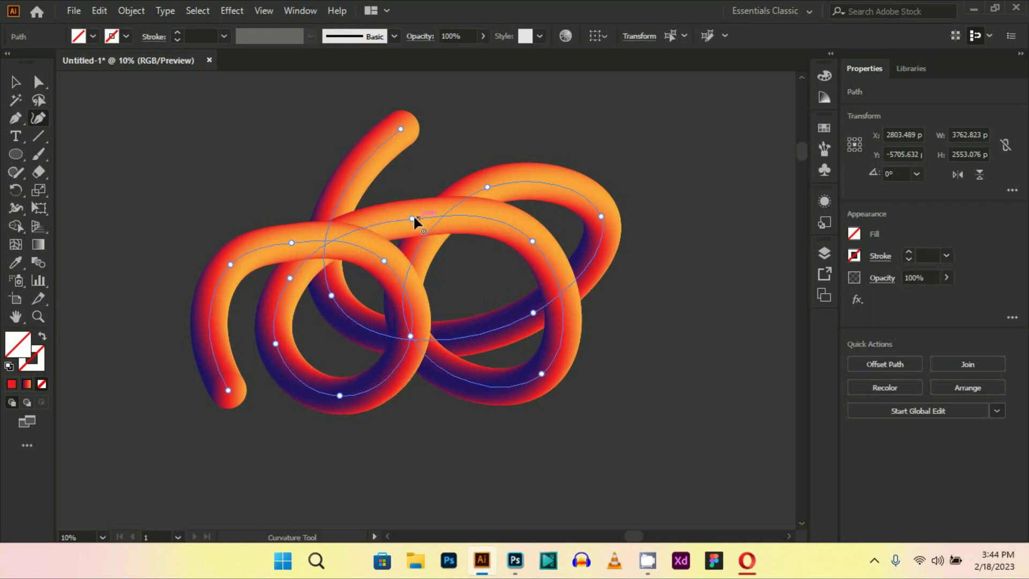
- Raise the top anchor of the middle loop and pull its lower-right anchor inward to round the loop
{"action": "left_click_drag", "start_coordinate": [413, 215], "coordinate": [412, 201]}
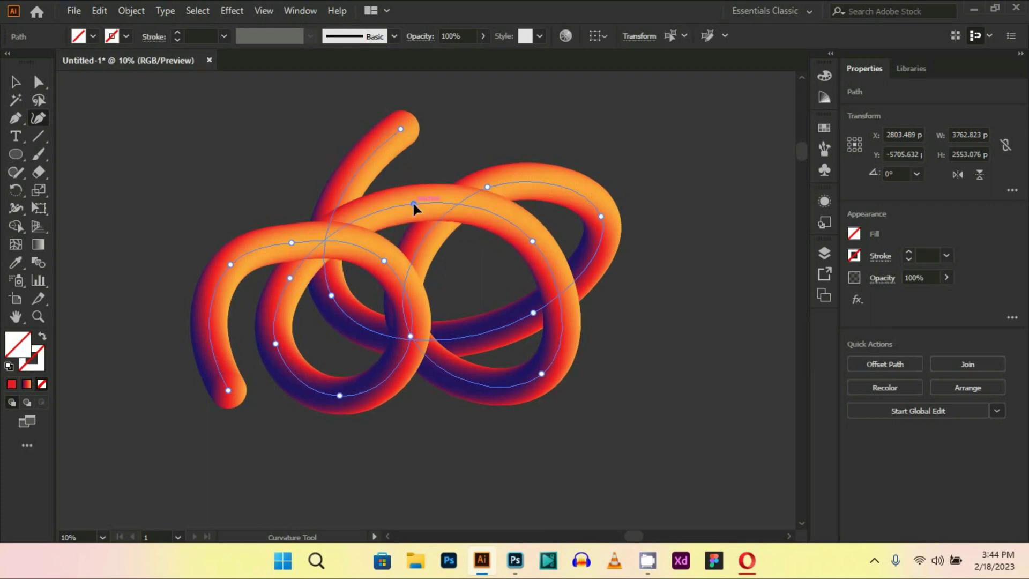
{"action": "left_click", "coordinate": [541, 373]}
{"action": "mouse_move", "coordinate": [542, 374]}
{"action": "left_mouse_down"}
{"action": "mouse_move", "coordinate": [533, 385]}
{"action": "mouse_move", "coordinate": [528, 367]}
{"action": "left_mouse_up"}
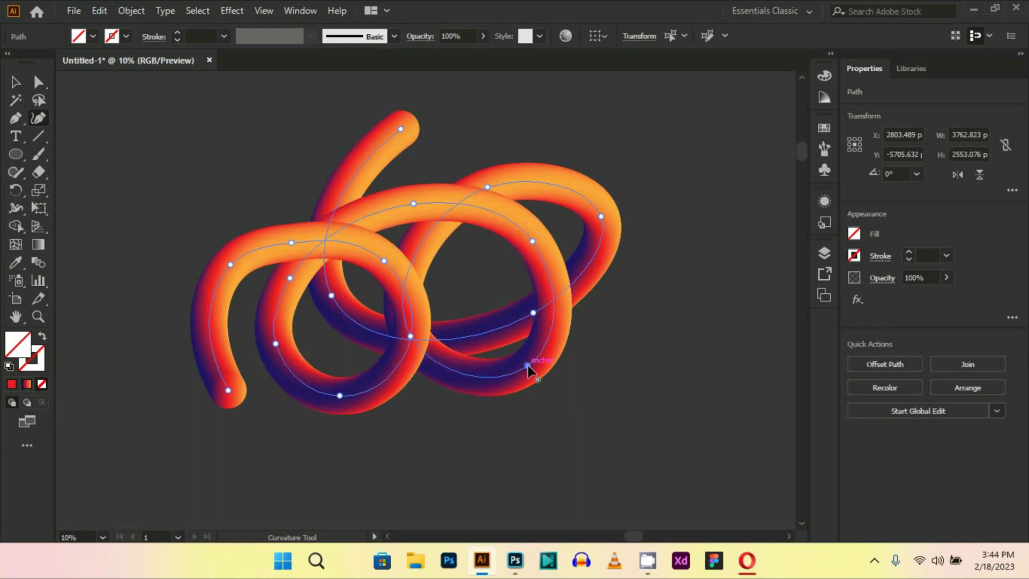
- Raise the top anchor of the rightmost loop and add an anchor on its upper-right curve to round it
{"action": "left_click", "coordinate": [602, 215]}
{"action": "left_click_drag", "start_coordinate": [487, 187], "coordinate": [493, 155]}
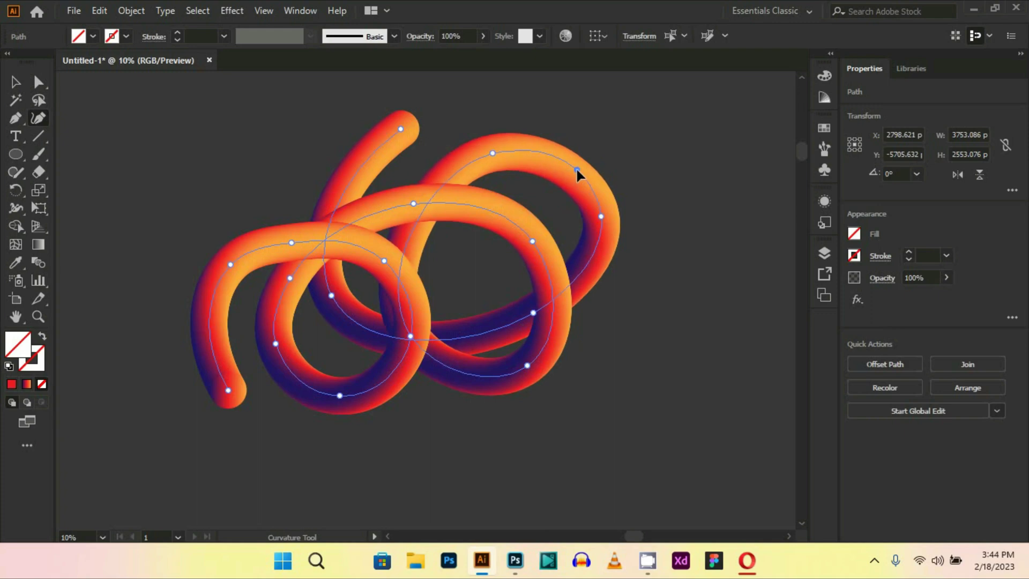
{"action": "left_click", "coordinate": [577, 170]}
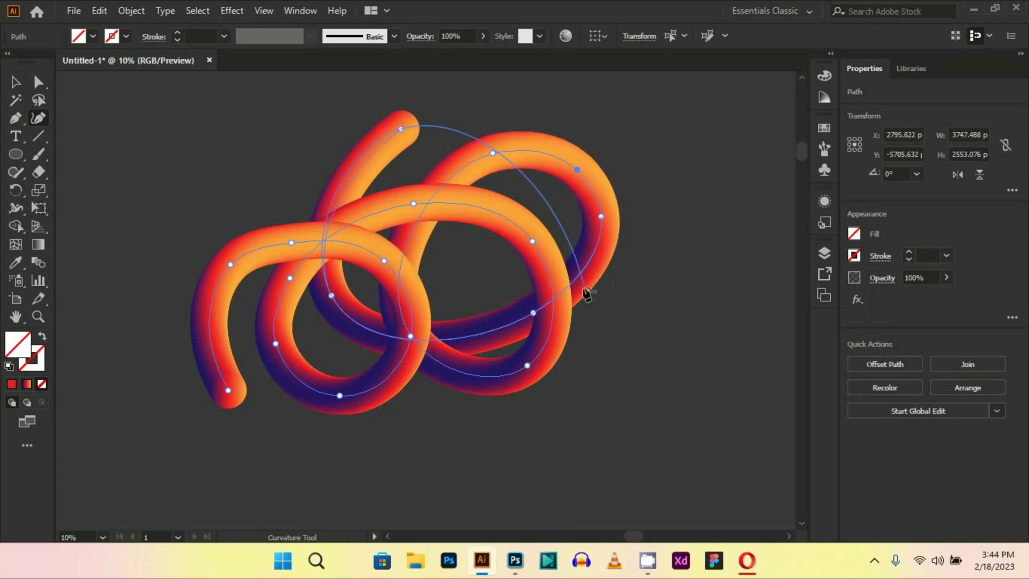
- Raise the top anchor of the leftmost arch slightly to smooth its curve, and deselect the artwork
{"action": "left_click_drag", "start_coordinate": [290, 239], "coordinate": [290, 216]}
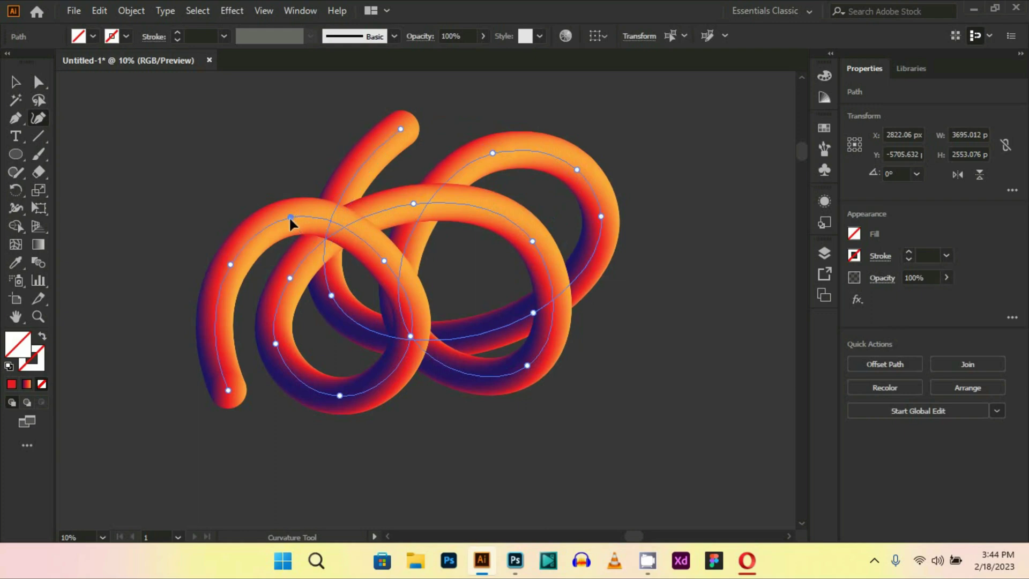
{"action": "left_click_drag", "start_coordinate": [292, 221], "coordinate": [292, 231]}
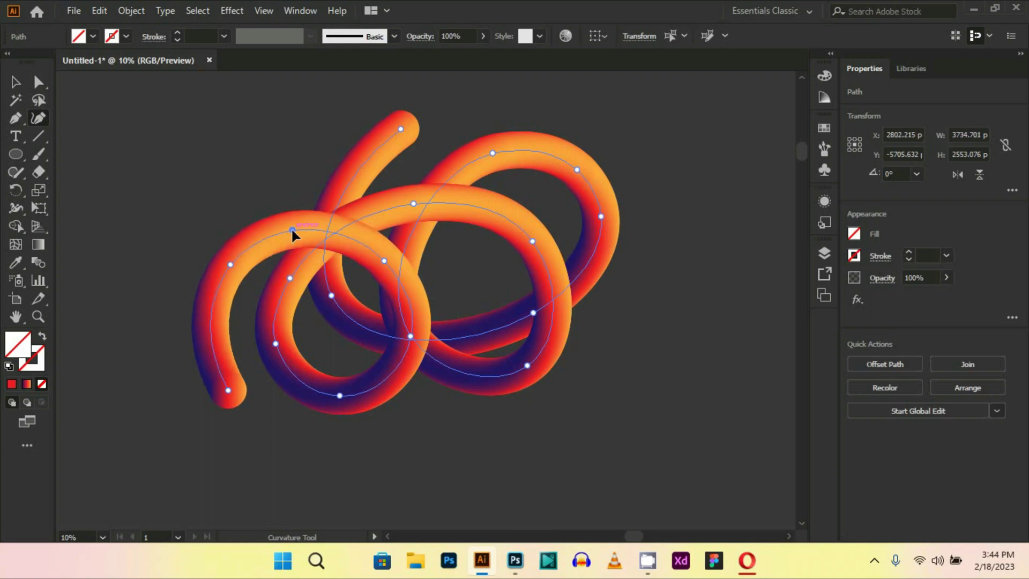
{"action": "left_click", "coordinate": [15, 82]}
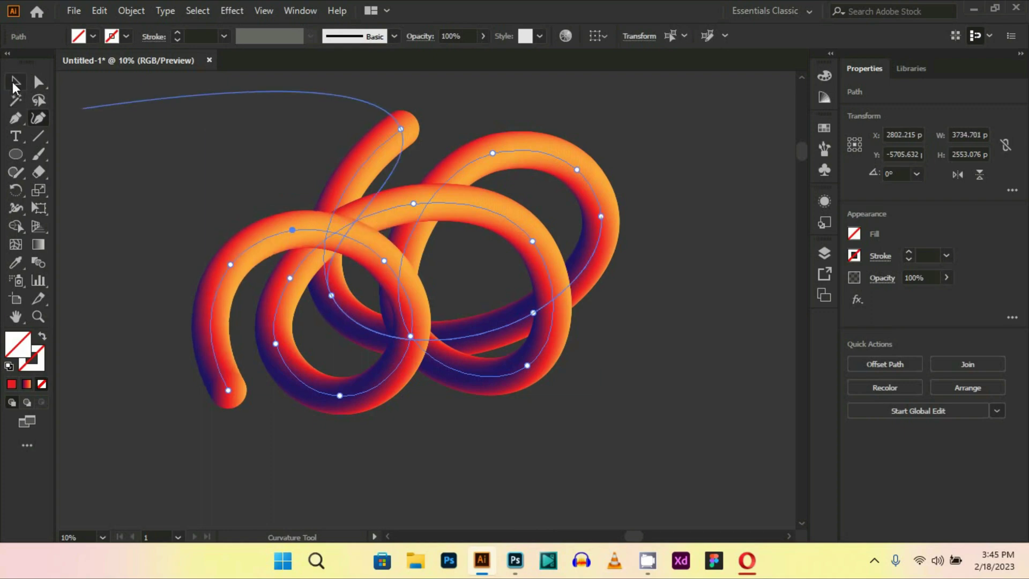
{"action": "left_click", "coordinate": [704, 318]}
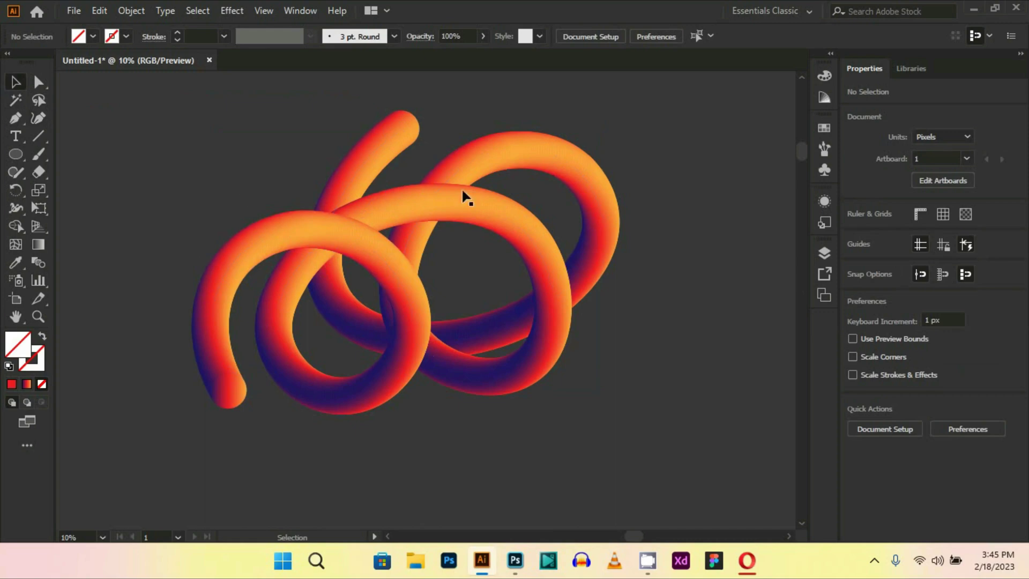